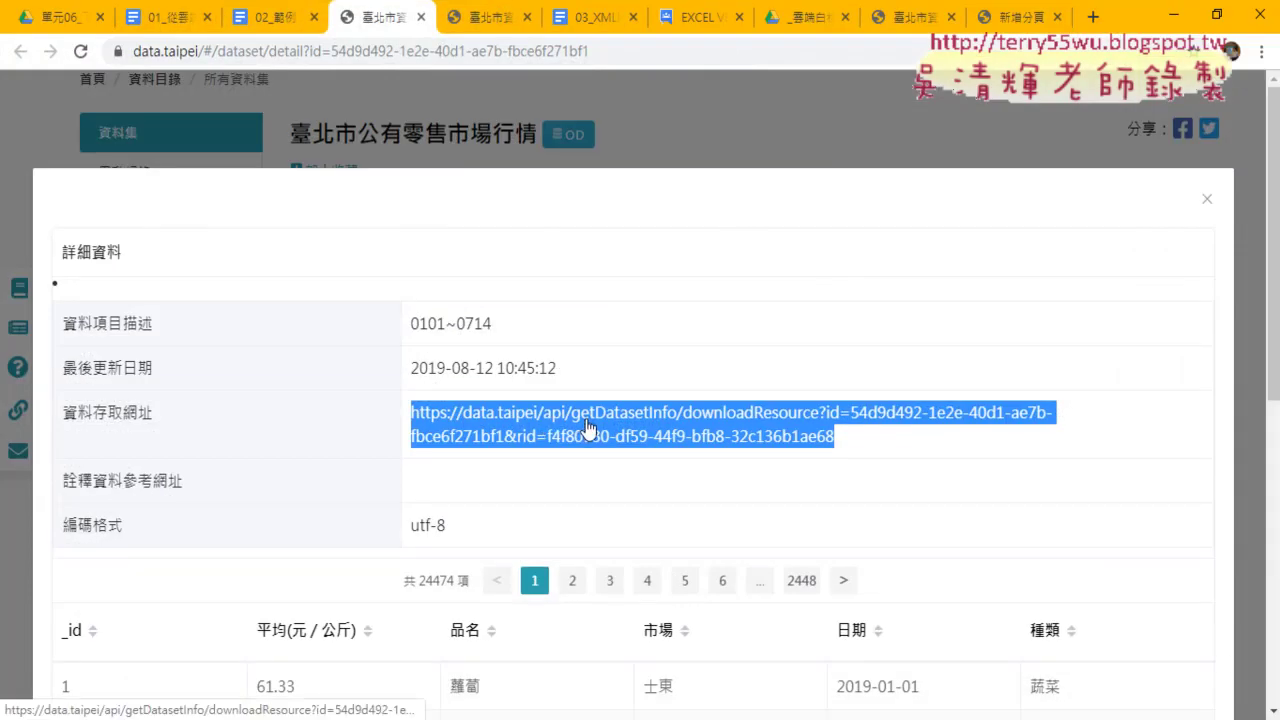
Confirm the market price dataset's encoding is utf-8
scroll(585, 430, down, 2)
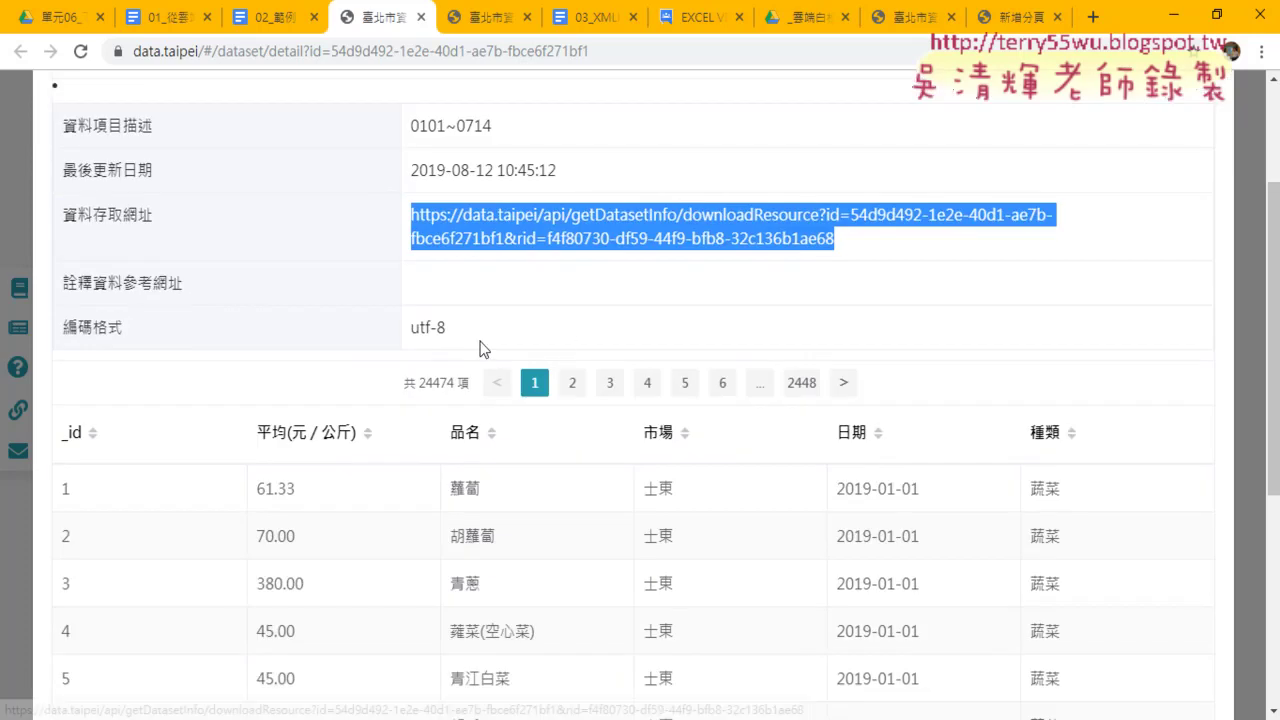
triple_click(413, 335)
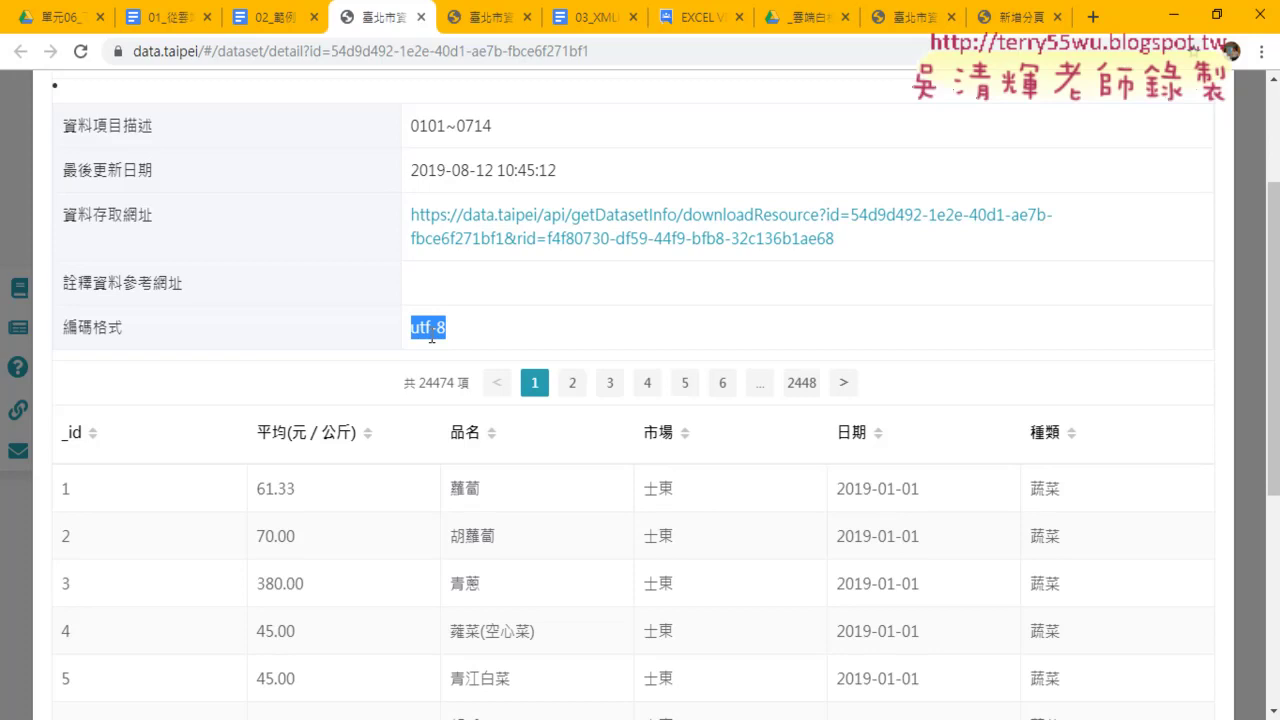
drag(446, 331, 429, 331)
Copy the dataset's 資料存取網址 download link address
drag(836, 240, 406, 214)
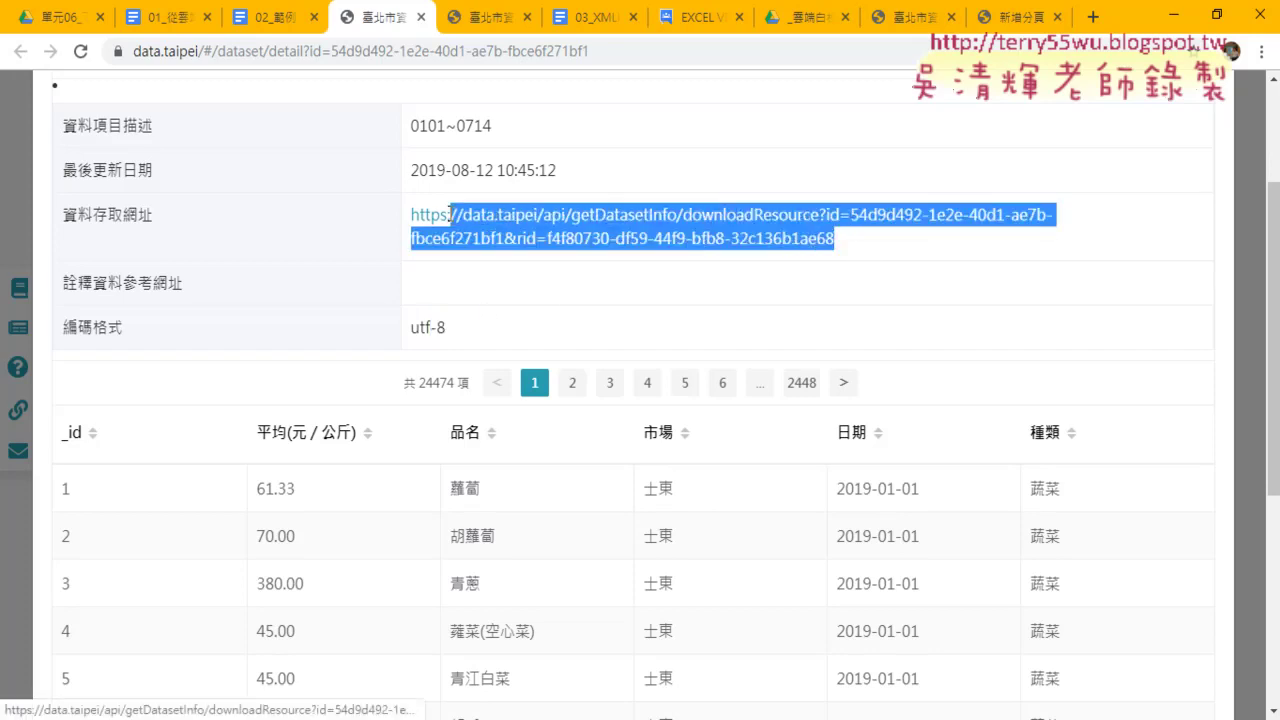
right_click(497, 224)
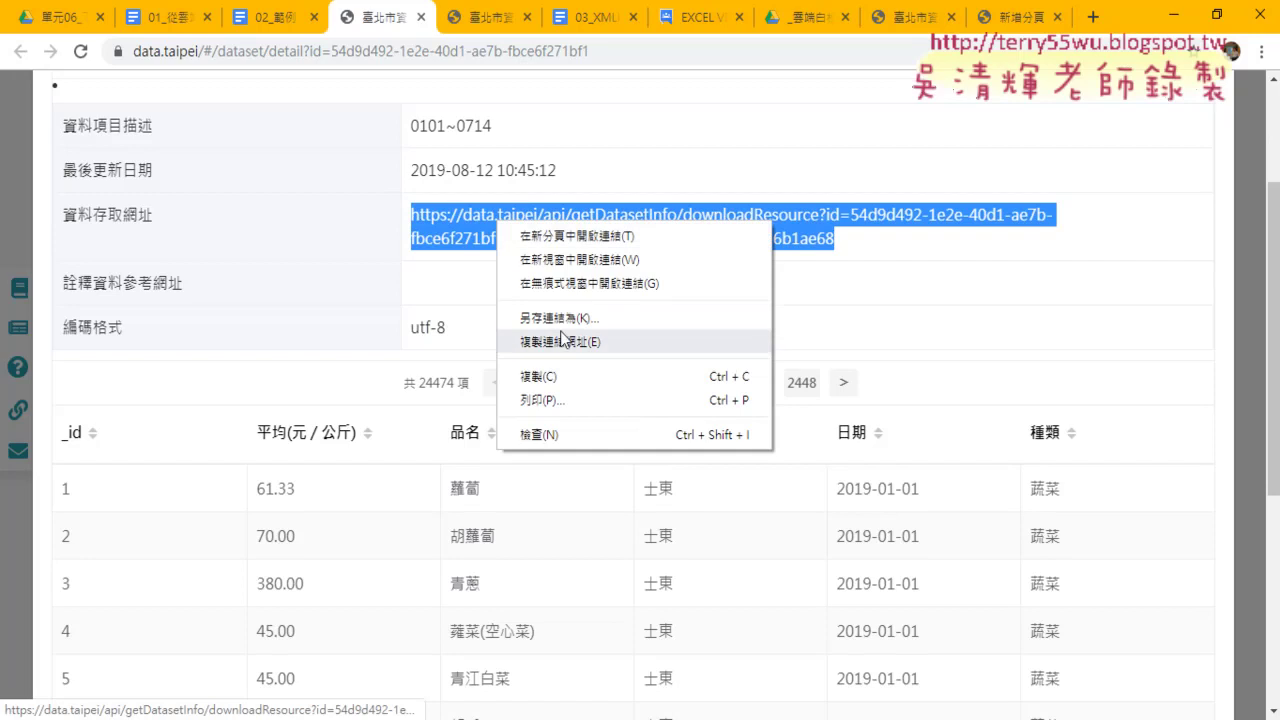
click(561, 376)
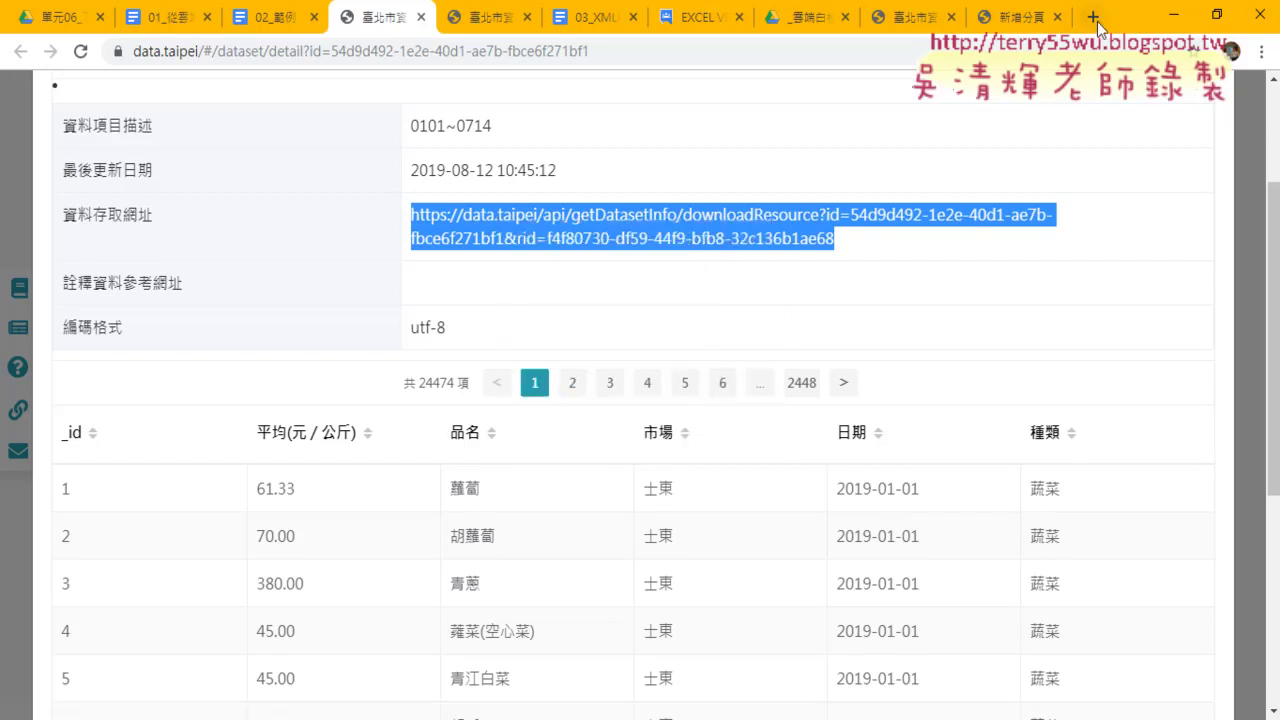
Download the CSV from the copied URL in a new tab and show it in the Downloads folder
key(ctrl+t)
right_click(856, 50)
click(1006, 172)
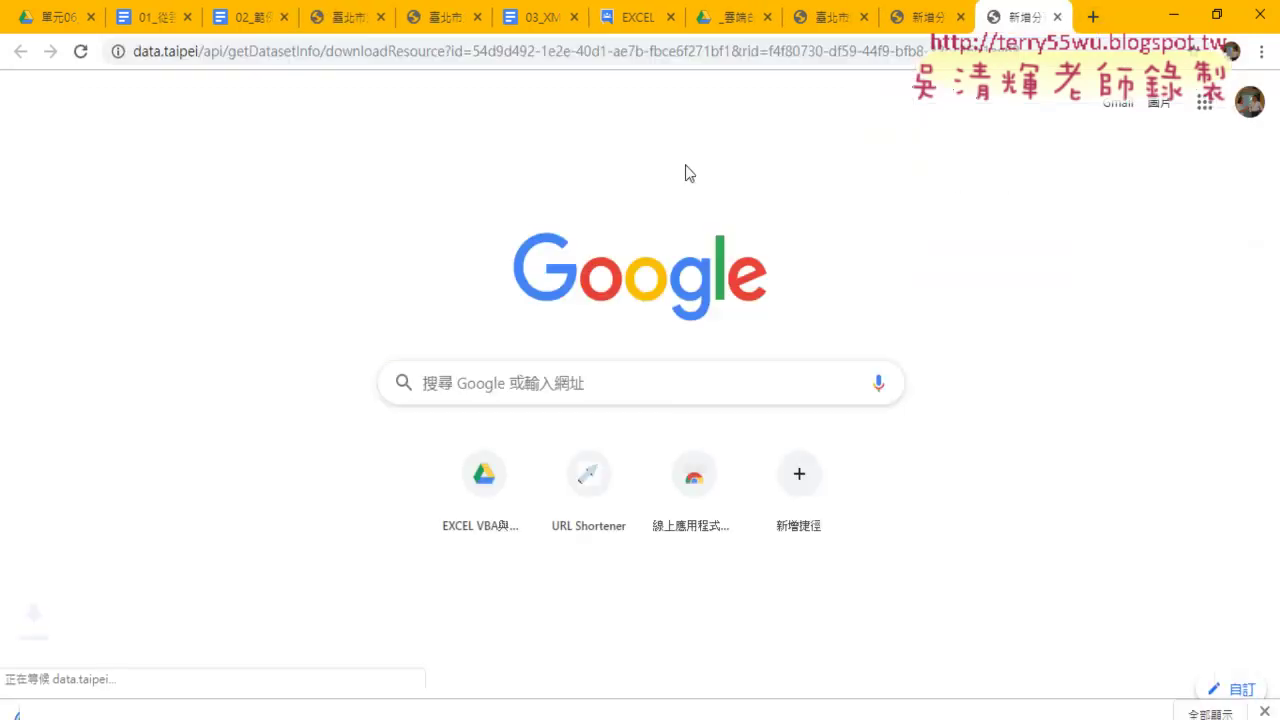
click(194, 696)
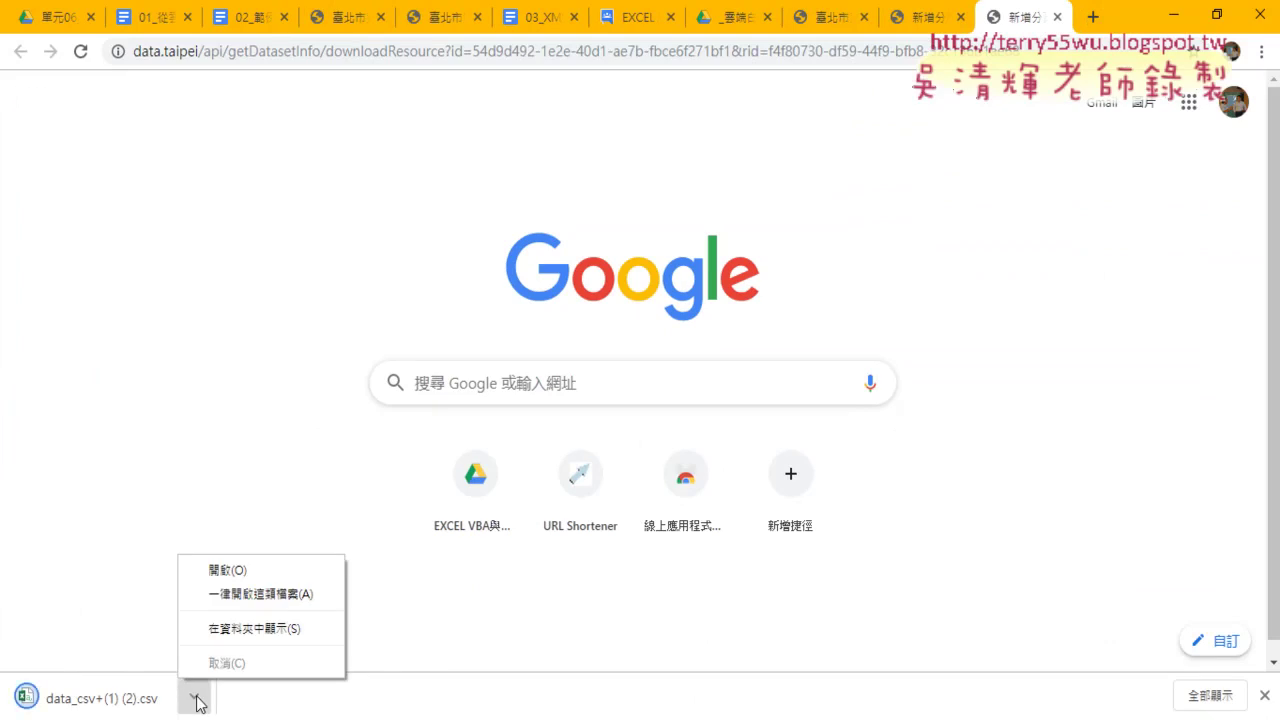
click(261, 632)
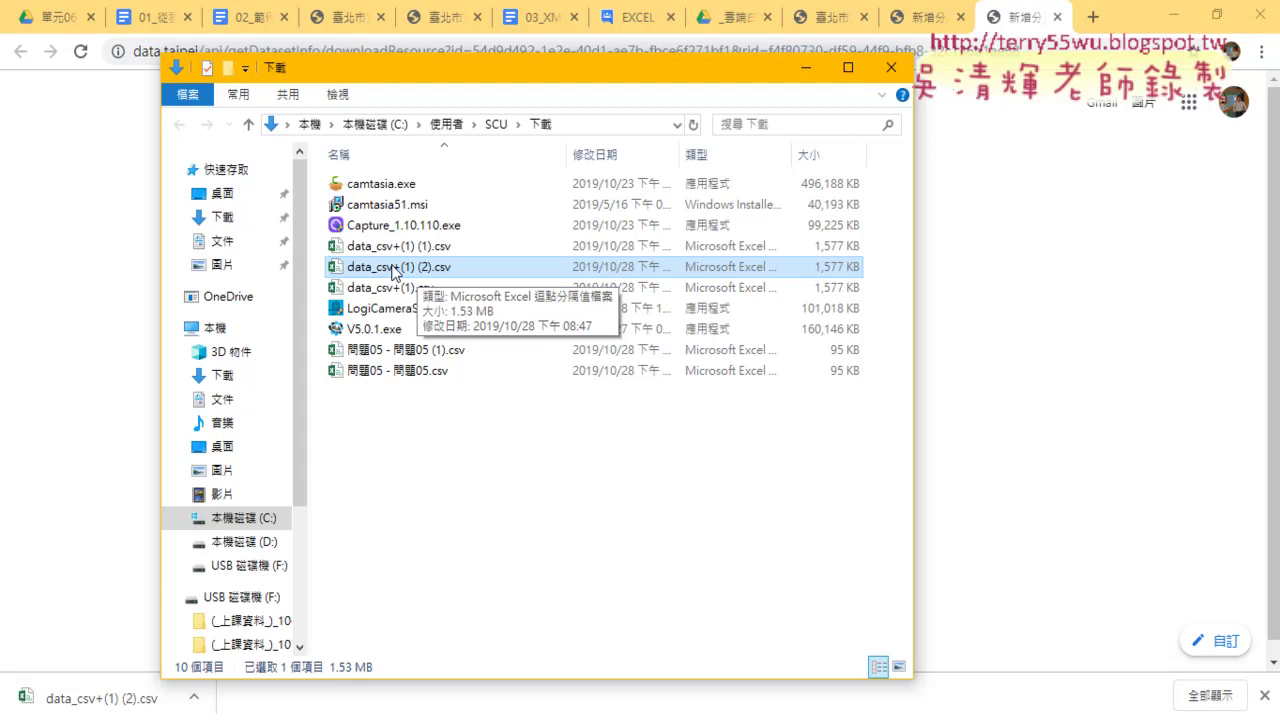
Open data_csv+(1) (2).csv in Notepad via 開啟檔案 > 記事本
right_click(395, 272)
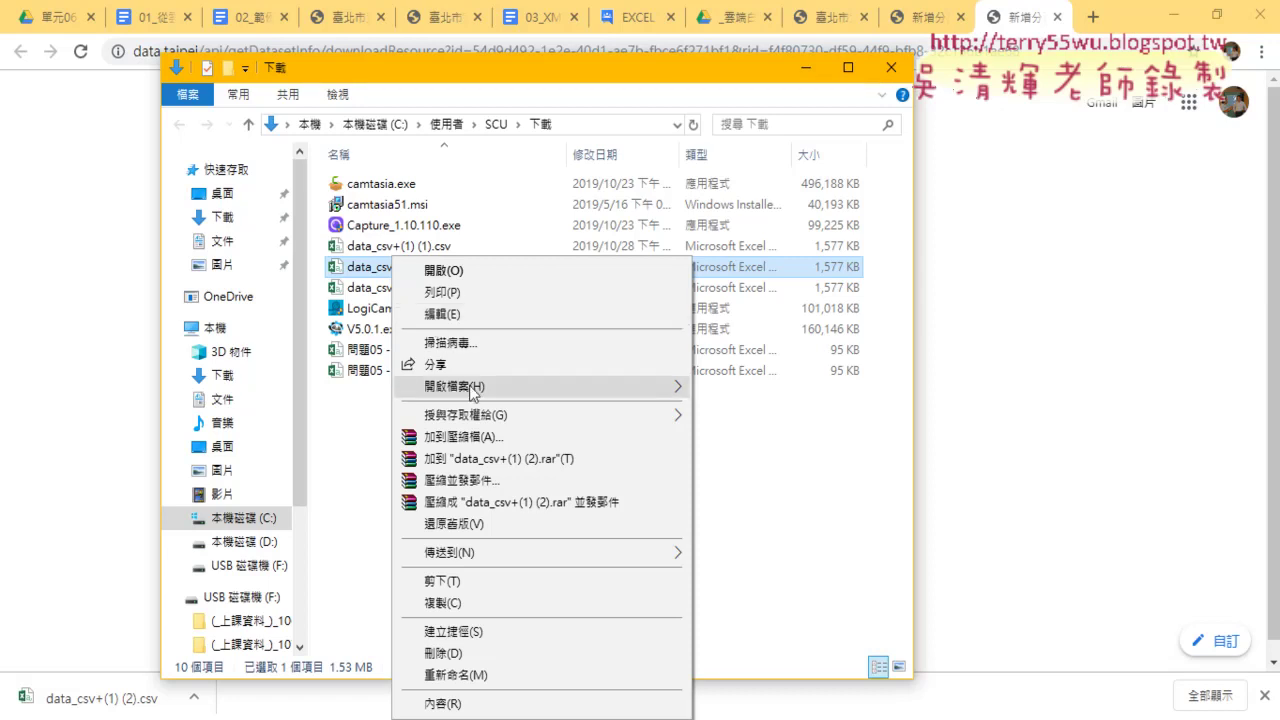
mouse_move(469, 385)
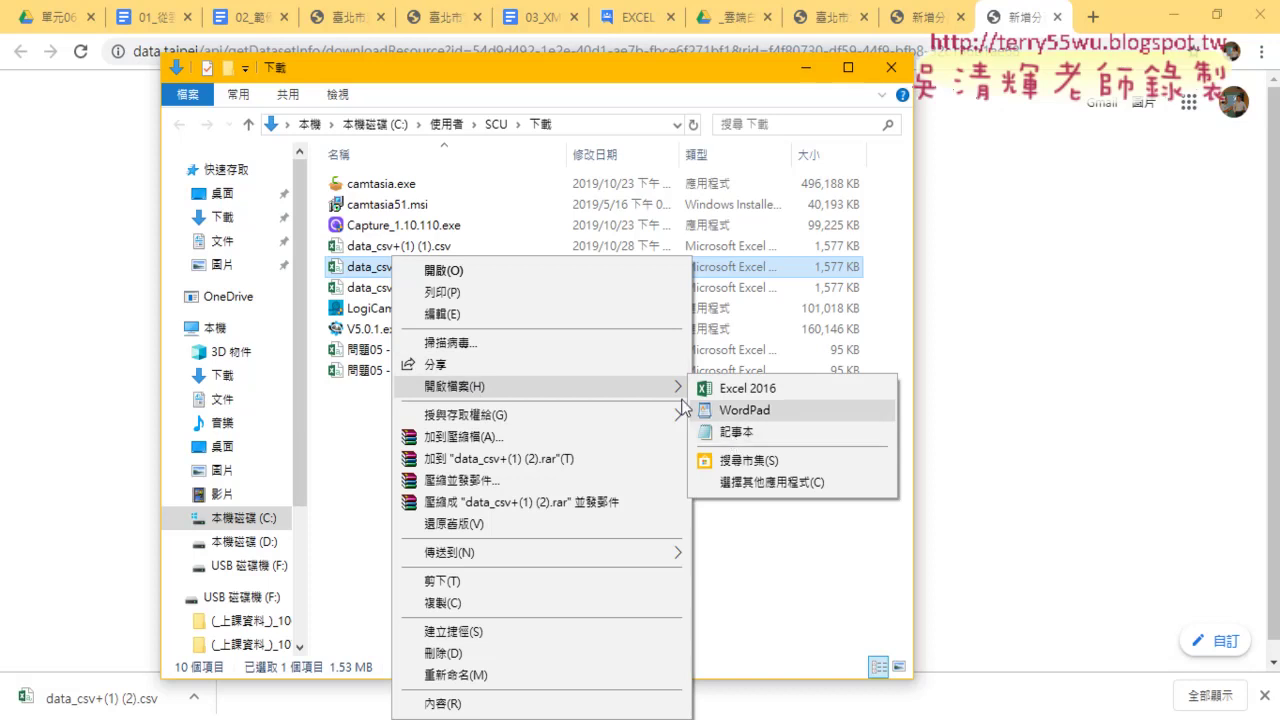
click(577, 322)
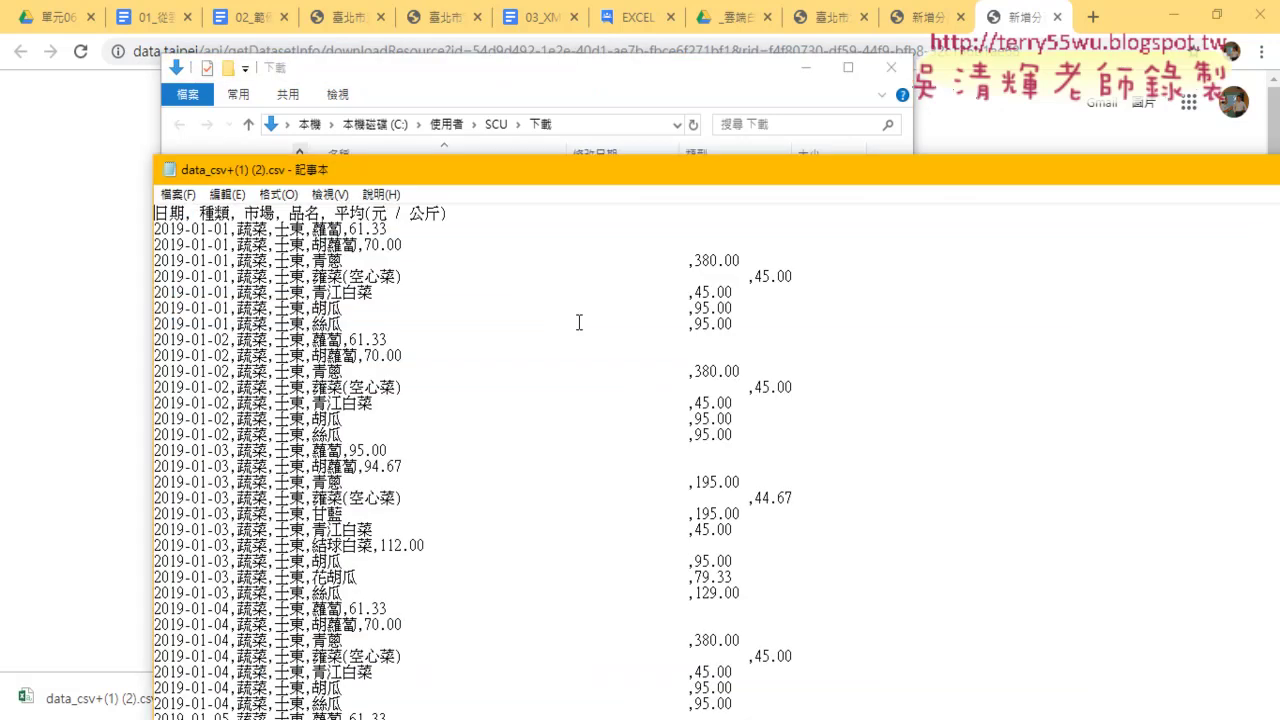
double_click(169, 170)
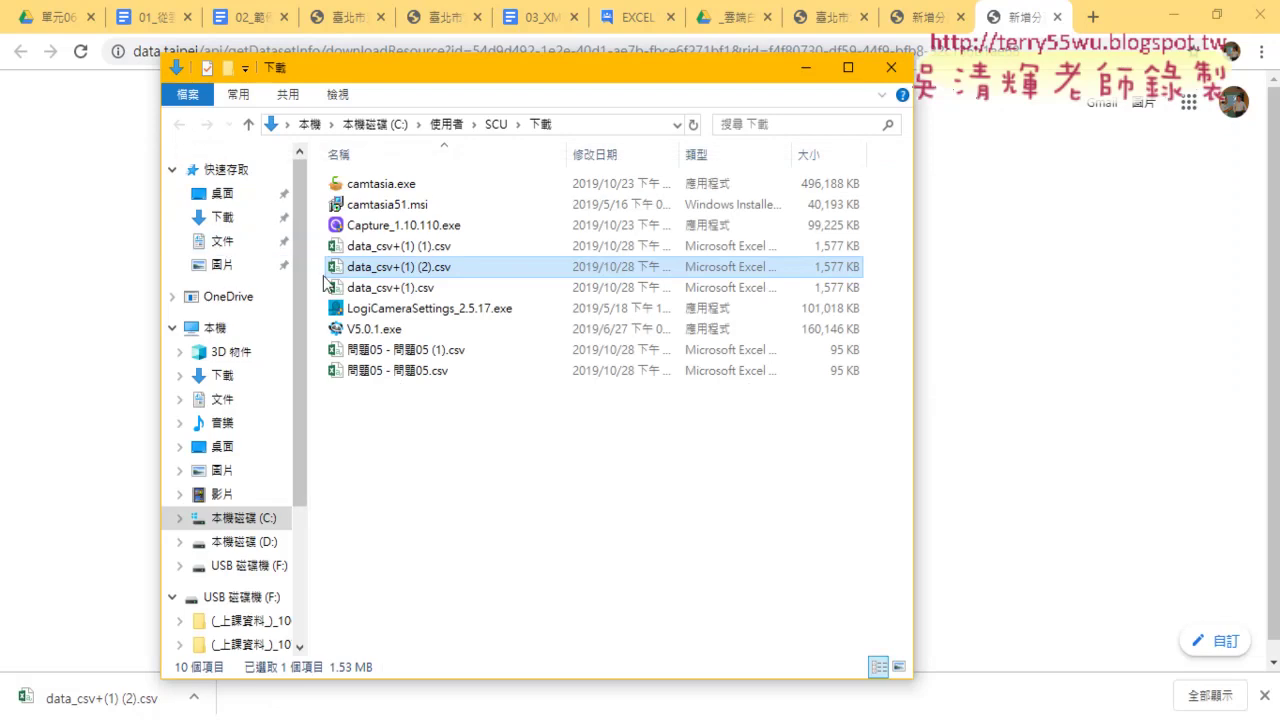
right_click(388, 264)
mouse_move(470, 386)
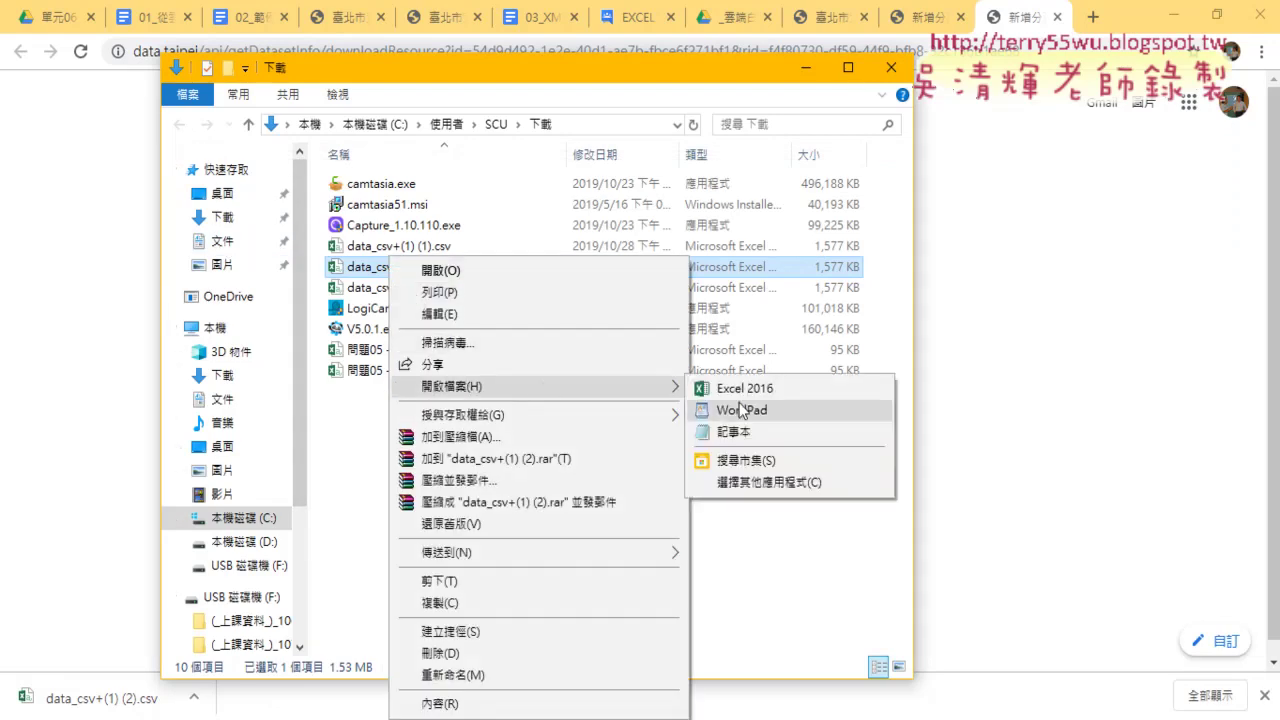
click(781, 431)
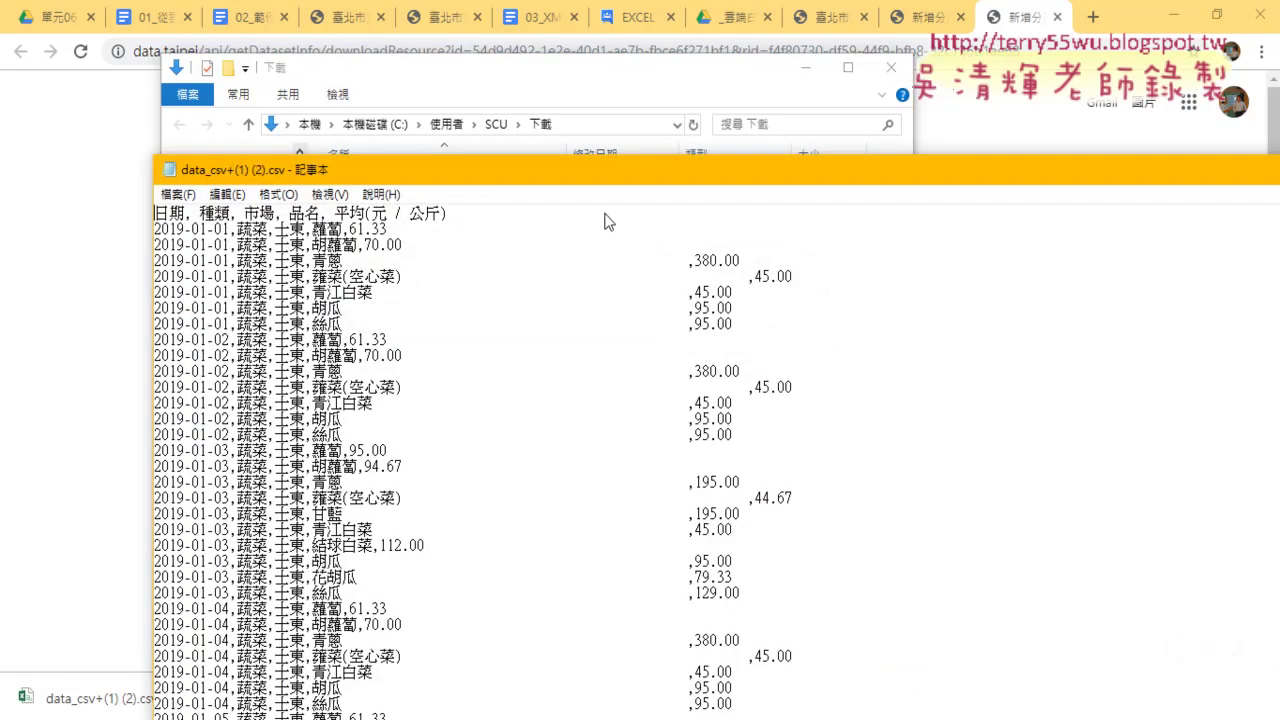
Inspect the header after 日期 and the run of spaces before ,380.00 in the CSV
drag(513, 159, 657, 16)
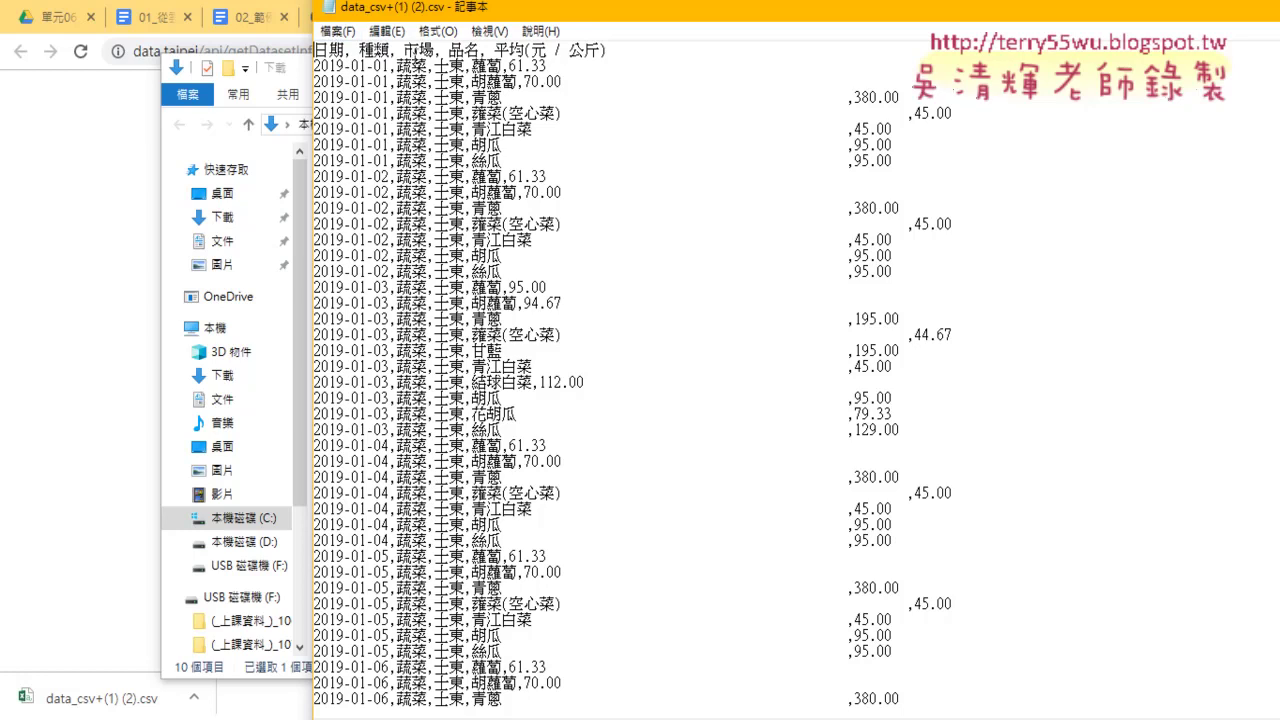
click(352, 50)
text(,)
drag(394, 50, 398, 66)
click(566, 82)
drag(512, 96, 847, 96)
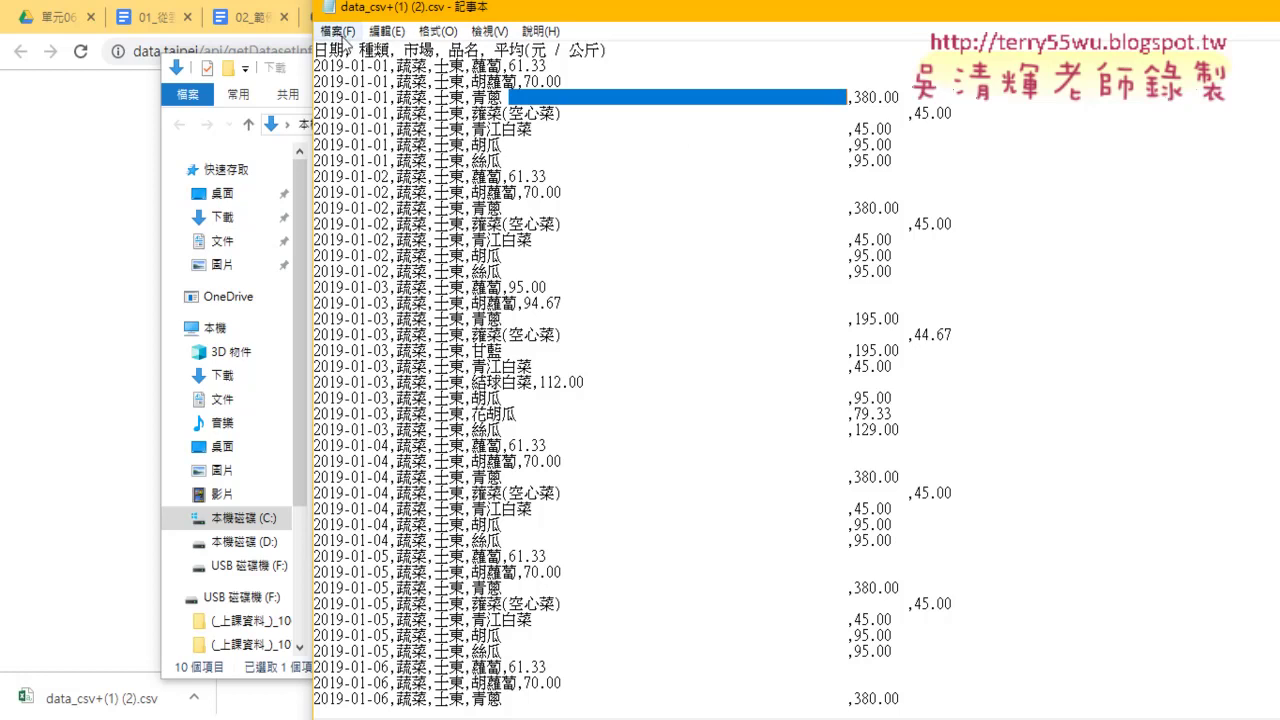
click(338, 31)
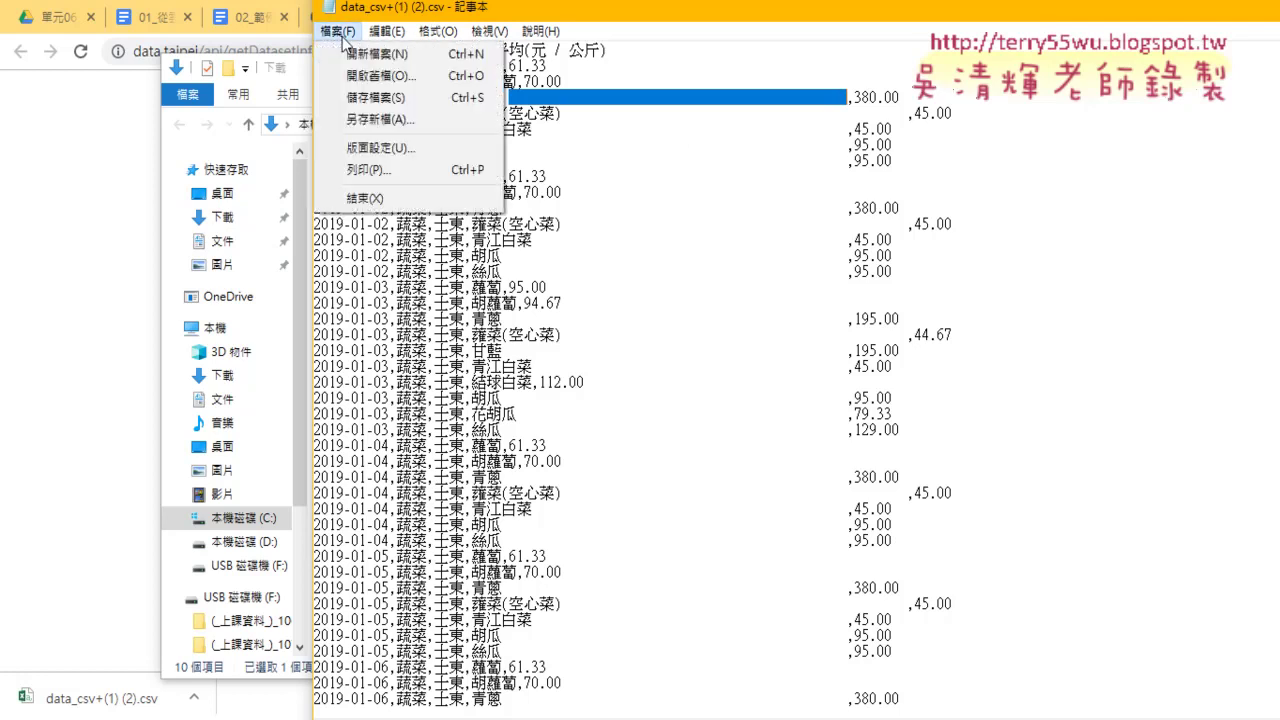
Open Save As and review the ANSI, Unicode and UTF-8 encodings, leaving ANSI selected
click(364, 120)
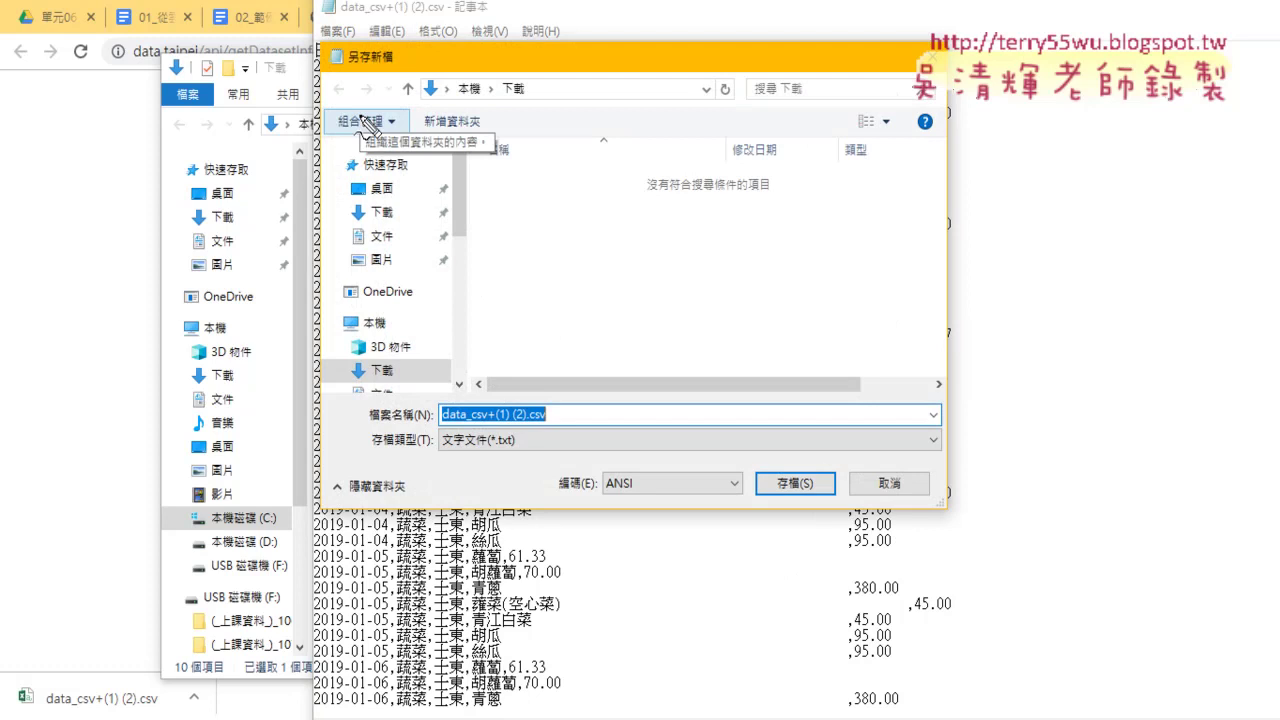
drag(640, 506, 700, 488)
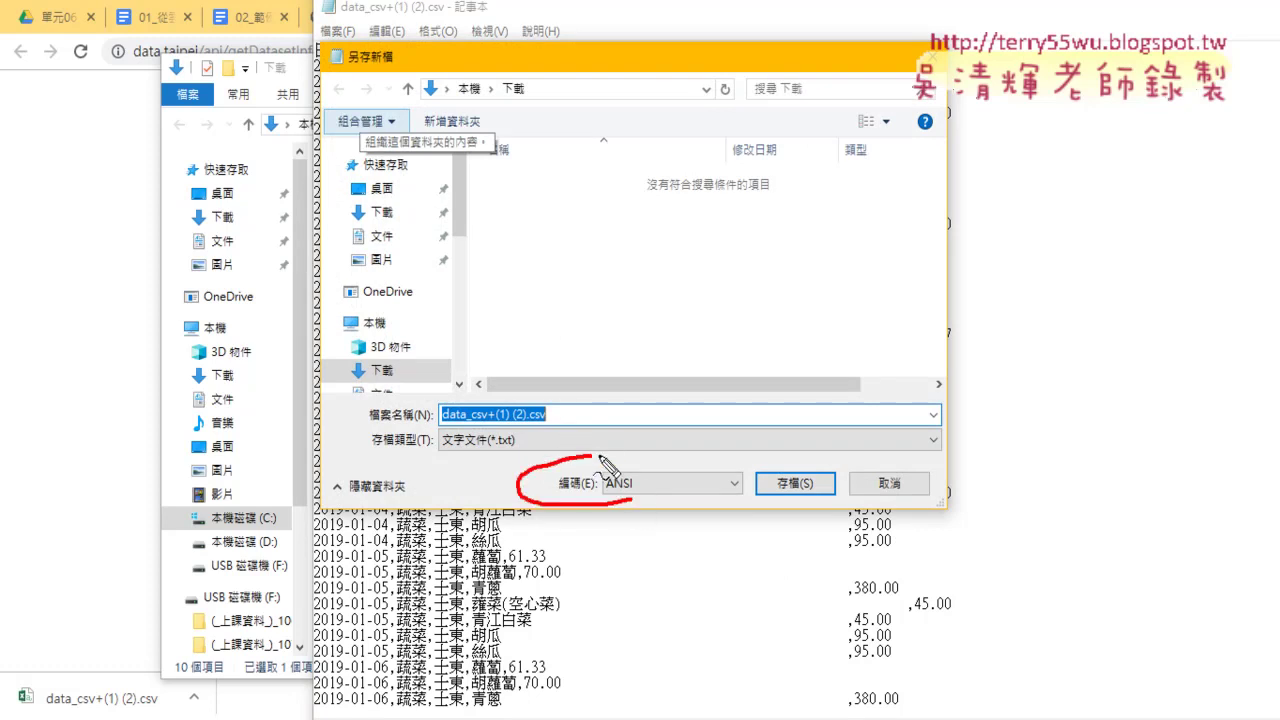
drag(717, 313, 640, 458)
drag(640, 400, 692, 421)
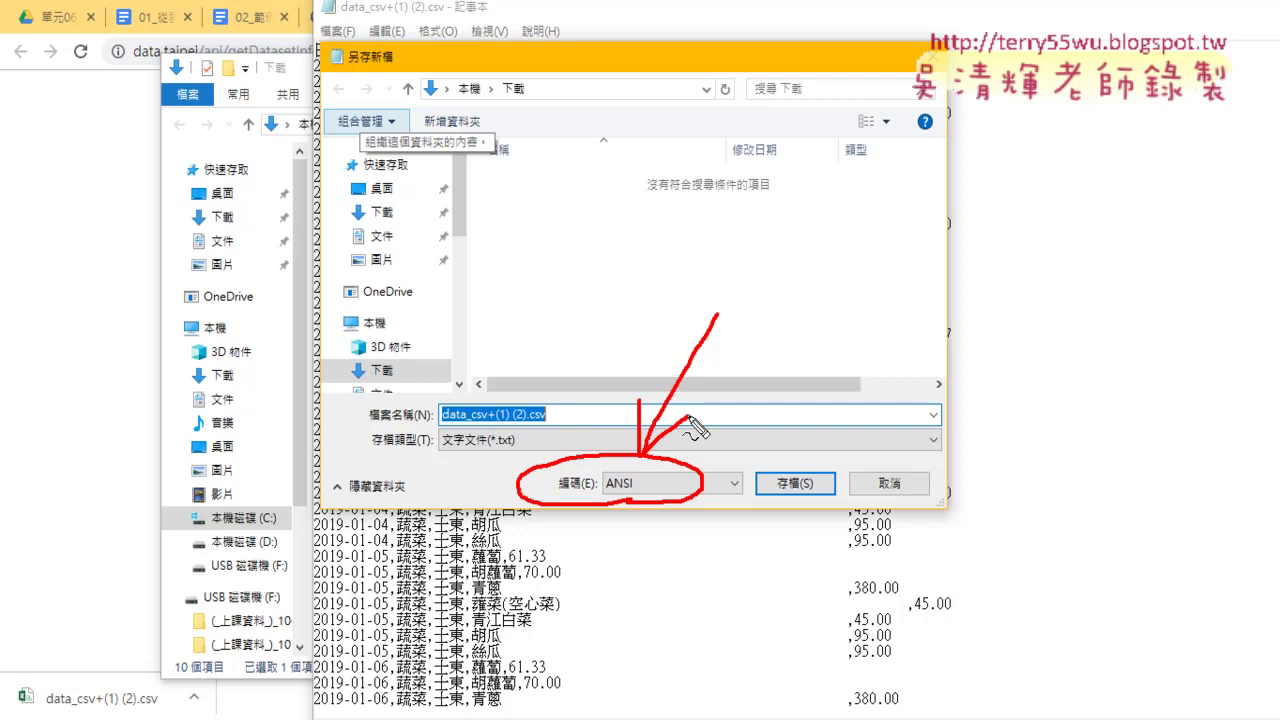
key(Escape)
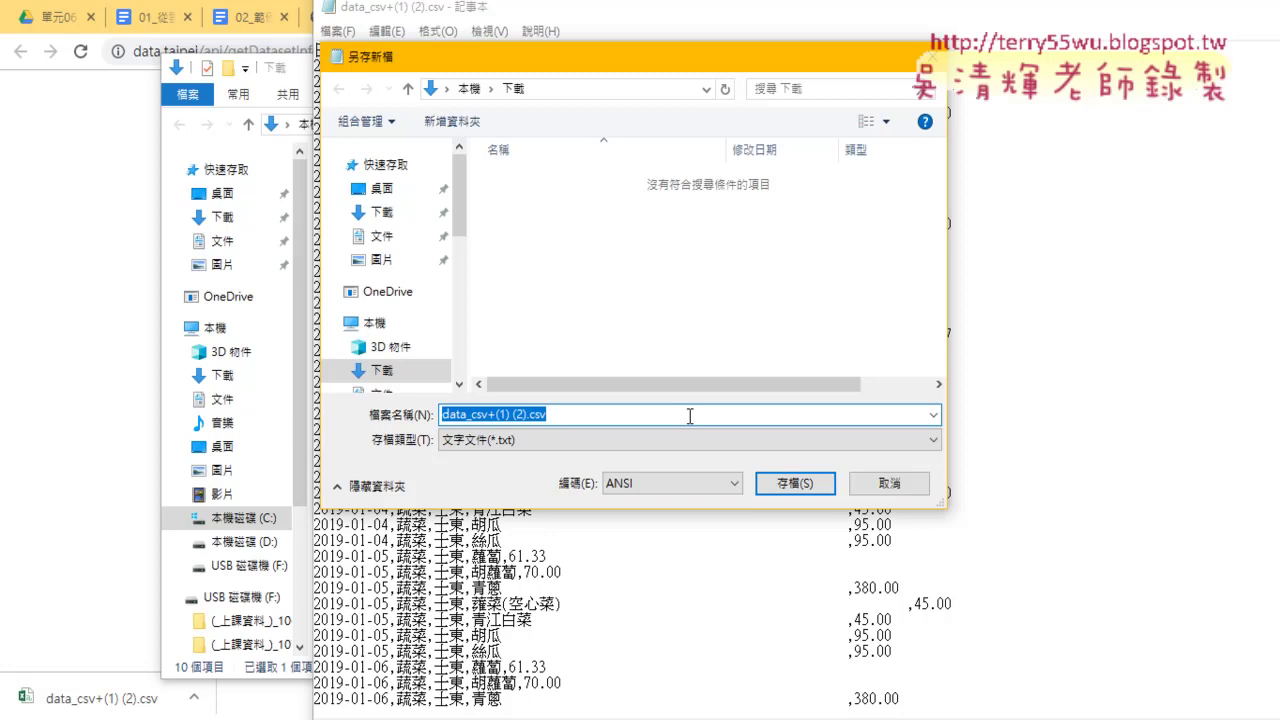
click(683, 486)
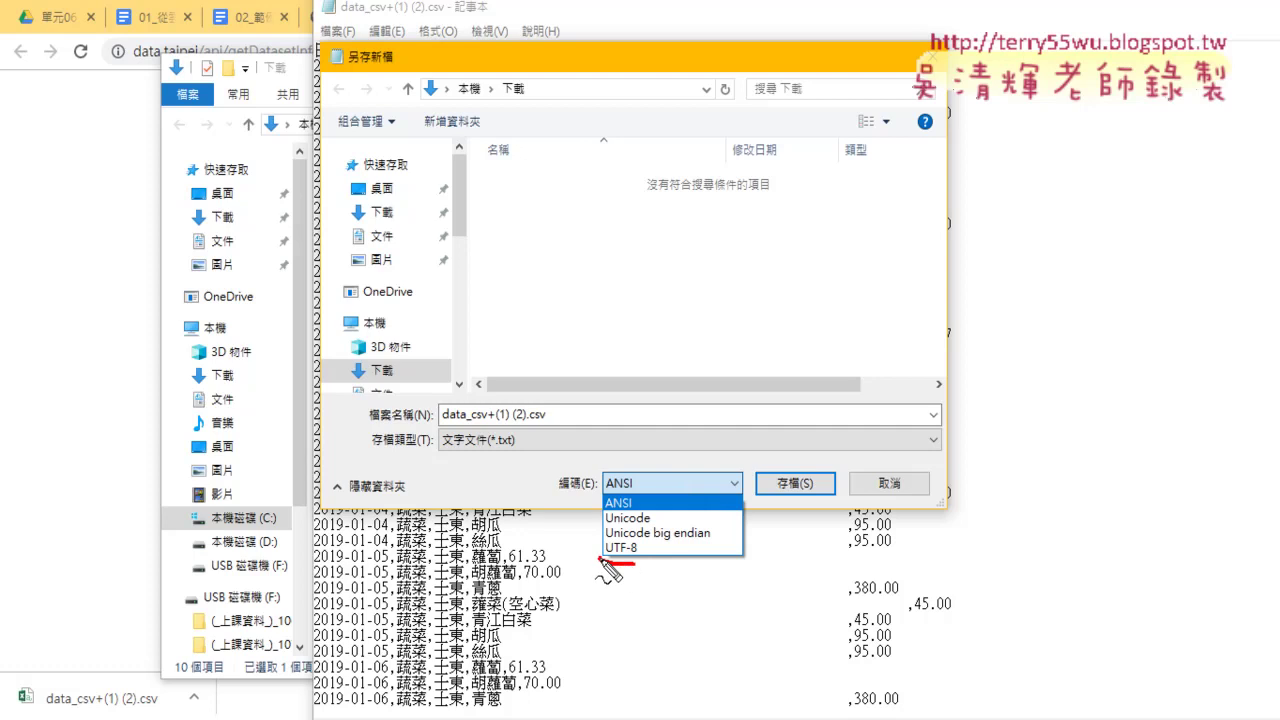
drag(640, 545, 626, 561)
drag(640, 496, 645, 505)
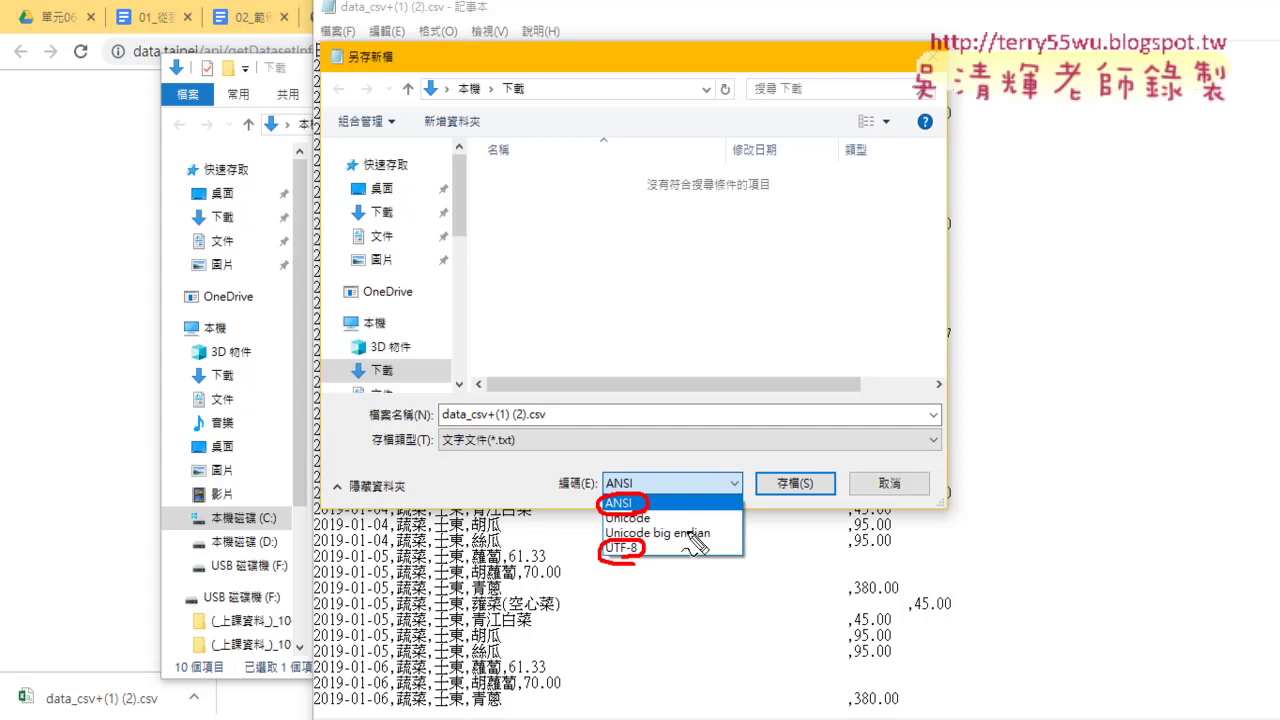
key(Escape)
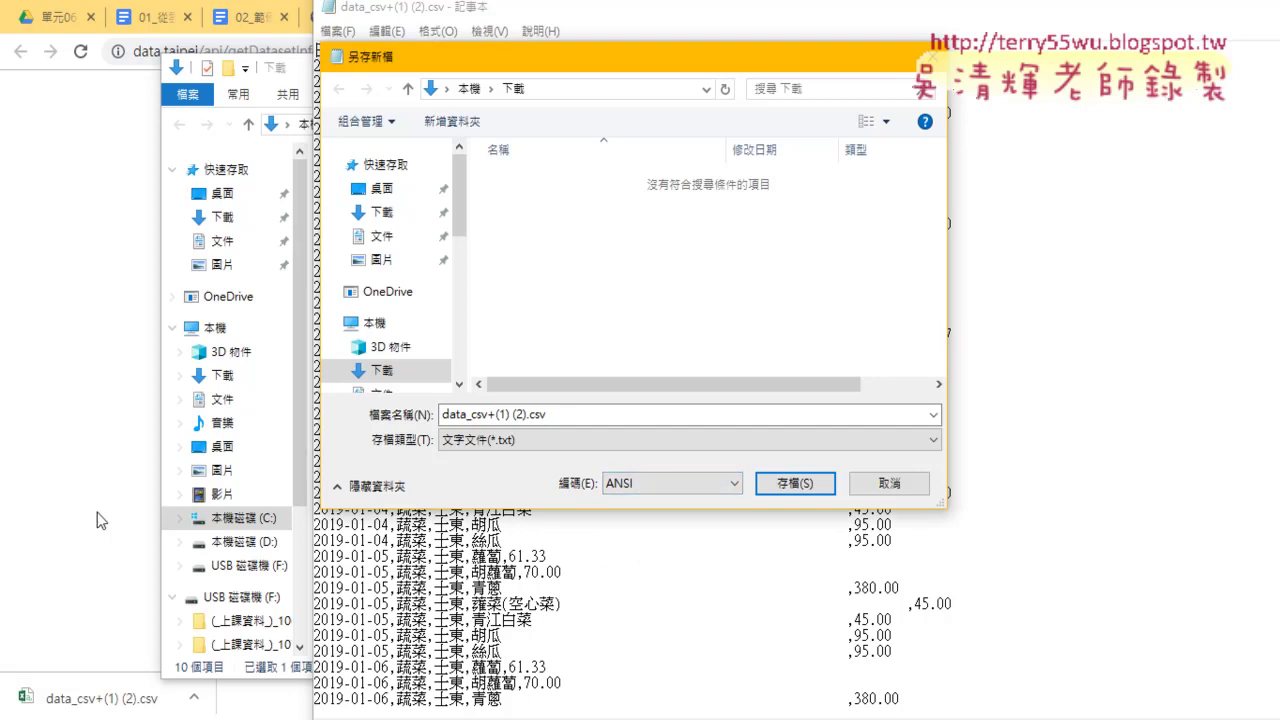
In 問題05.xlsx, open Module3 and start stepping the 北市市場行情 macro with F8
click(390, 716)
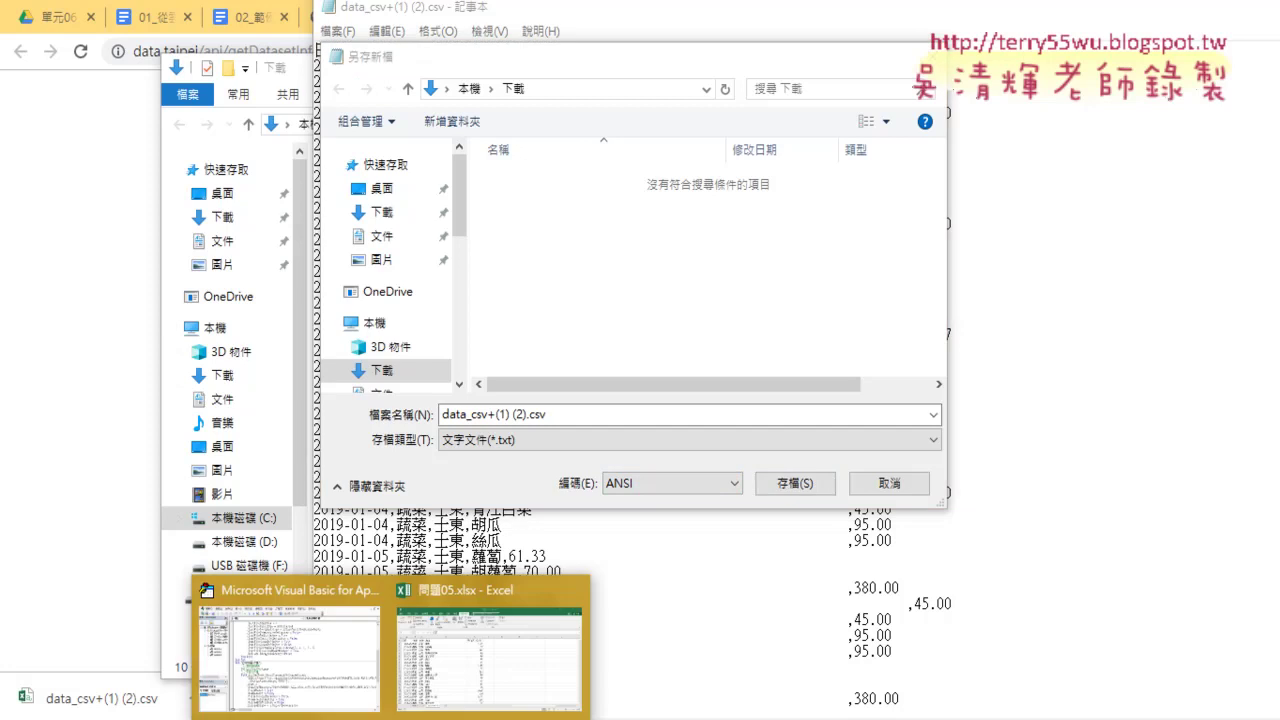
click(456, 640)
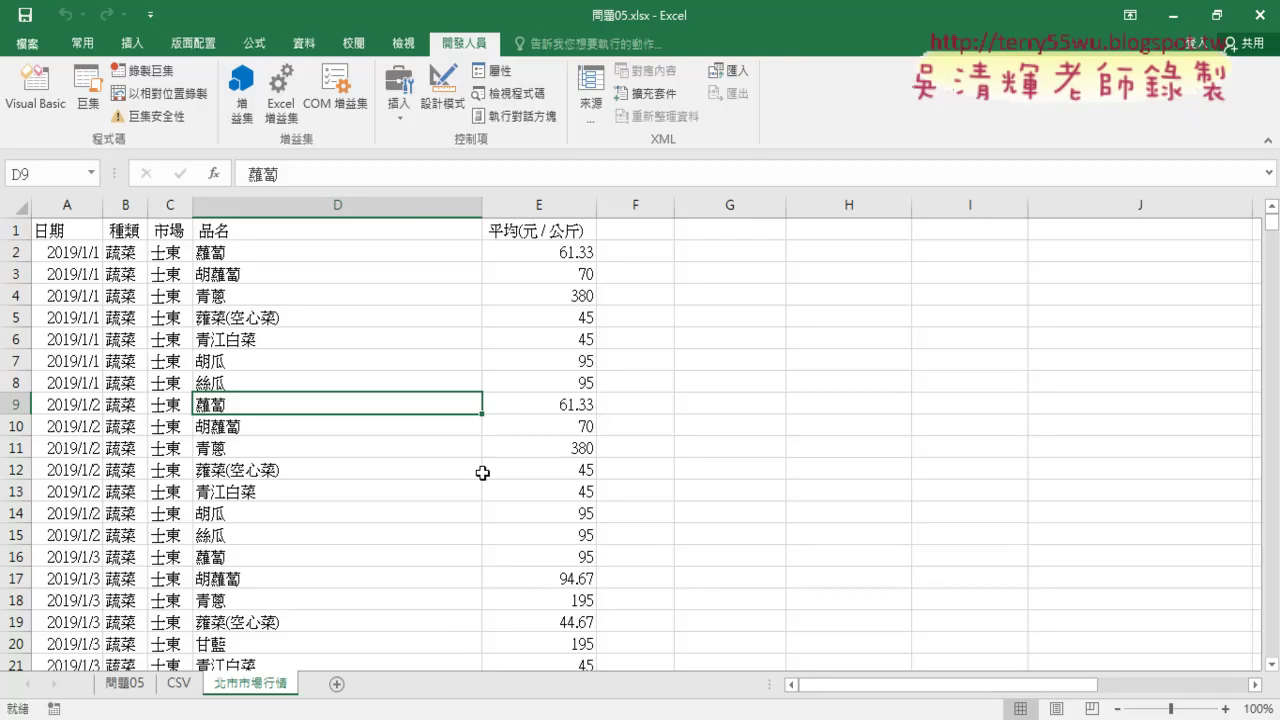
click(180, 683)
click(246, 688)
click(44, 112)
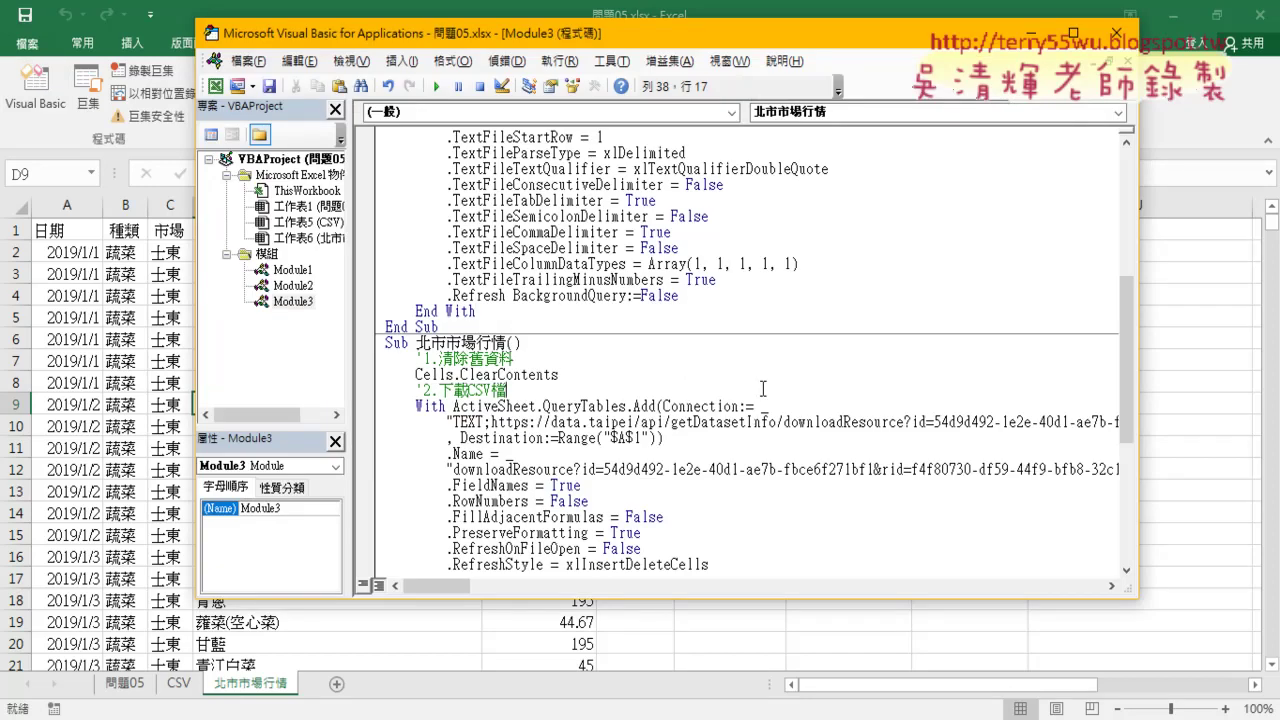
scroll(766, 386, down, 2)
click(644, 377)
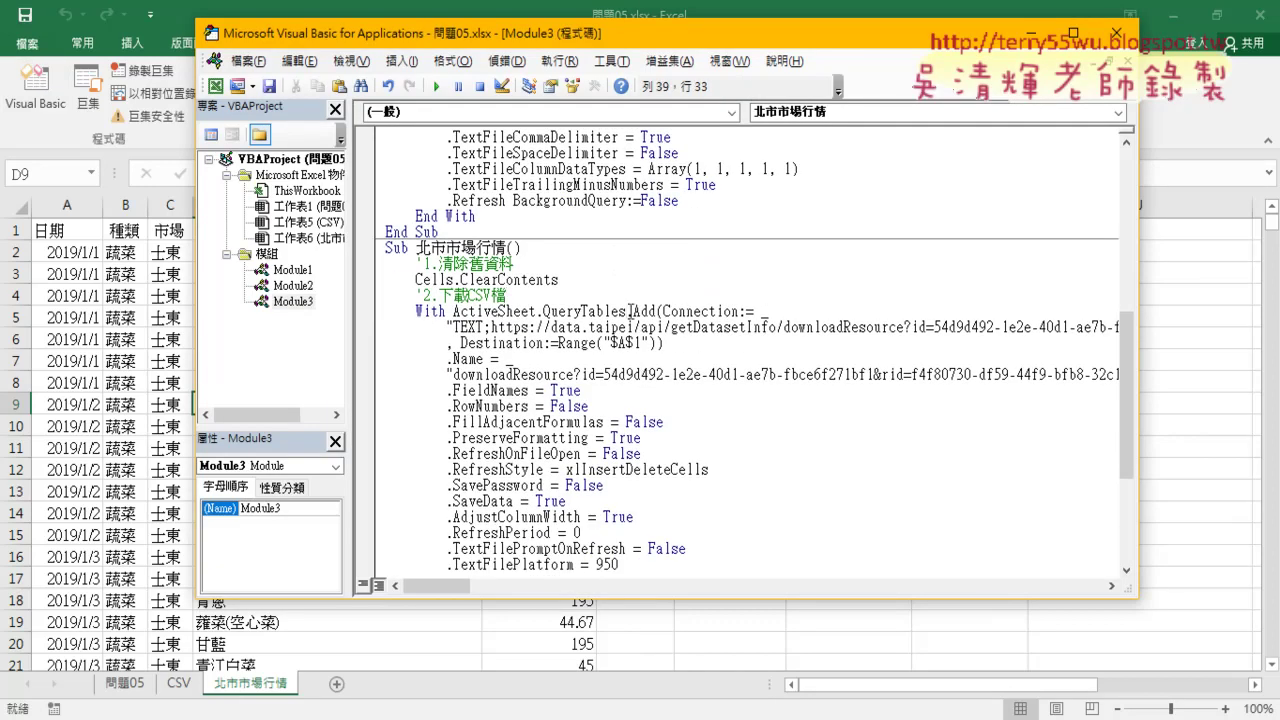
key(F8)
key(F8)
key(F8)
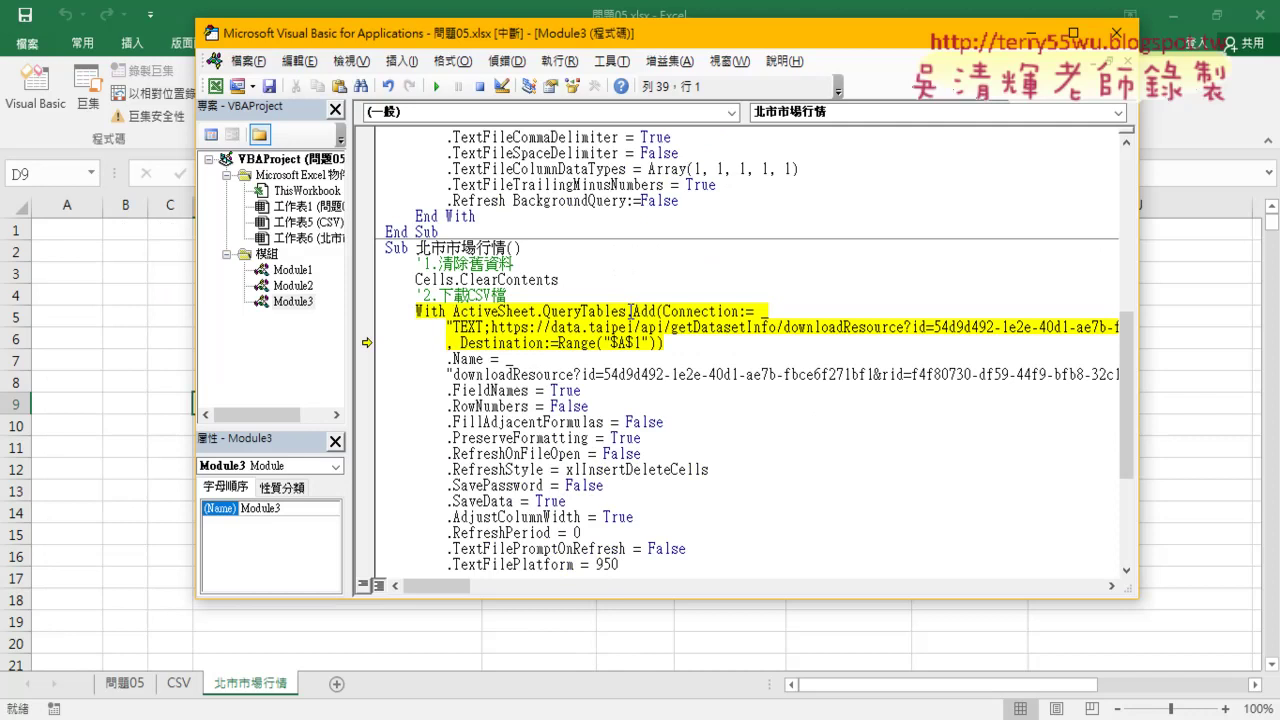
Widen the code editor and select the data.taipei URL in the connection string
drag(684, 44, 588, 46)
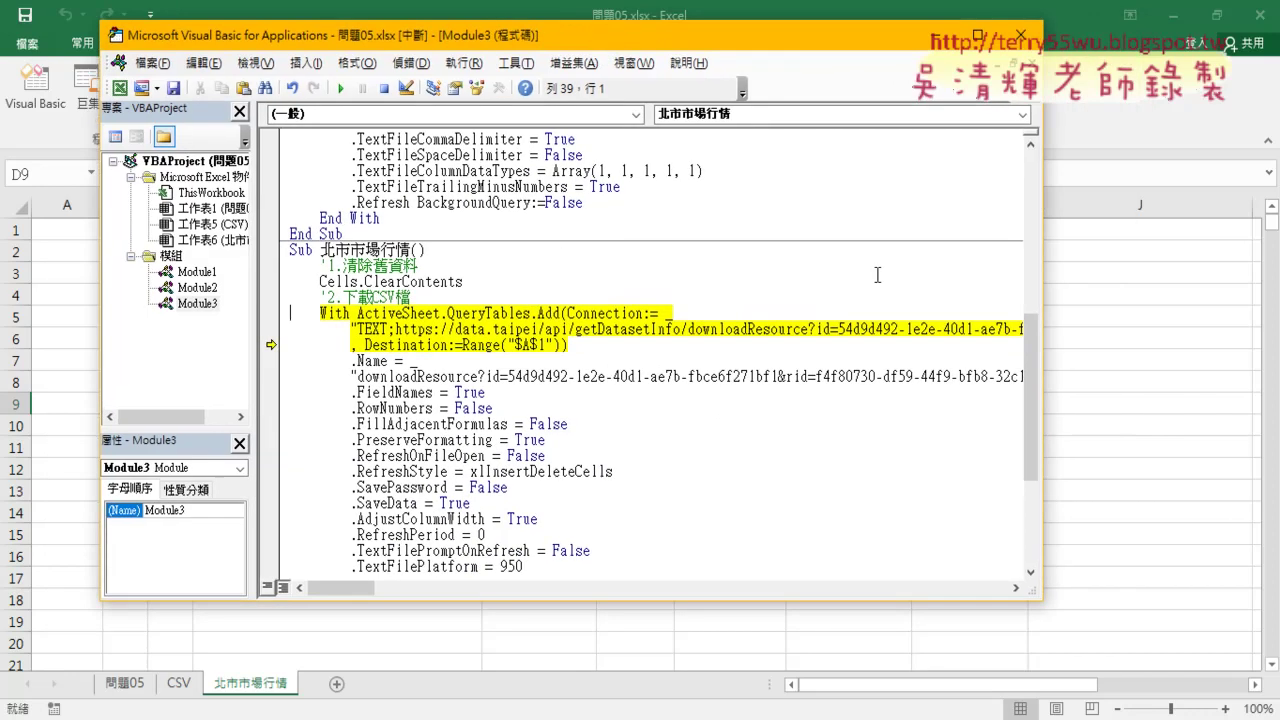
drag(1129, 351, 1192, 351)
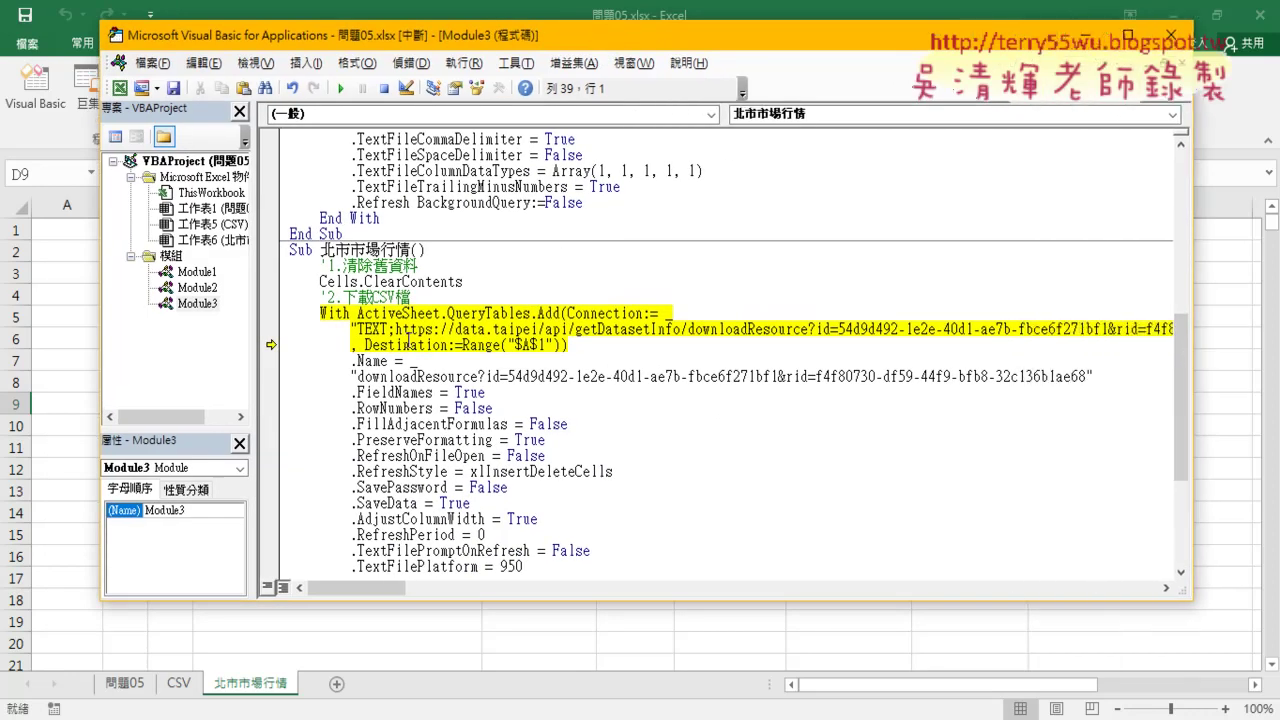
drag(396, 329, 982, 331)
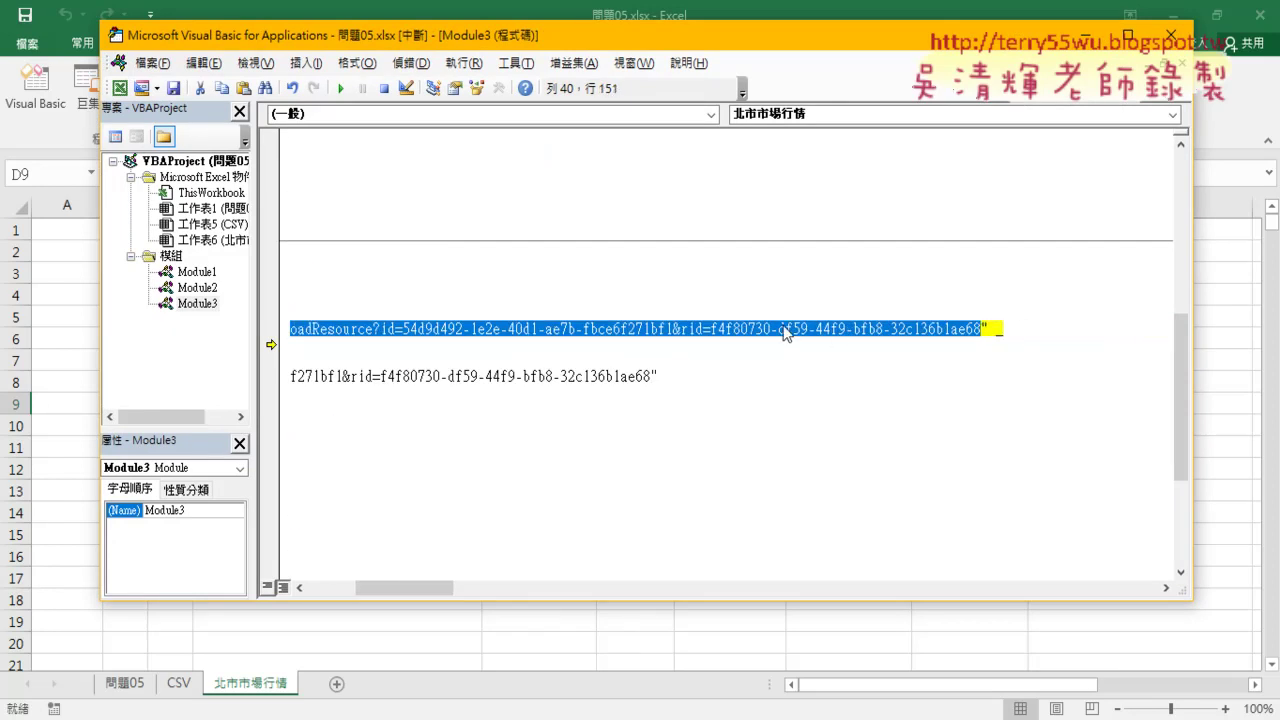
drag(399, 588, 351, 590)
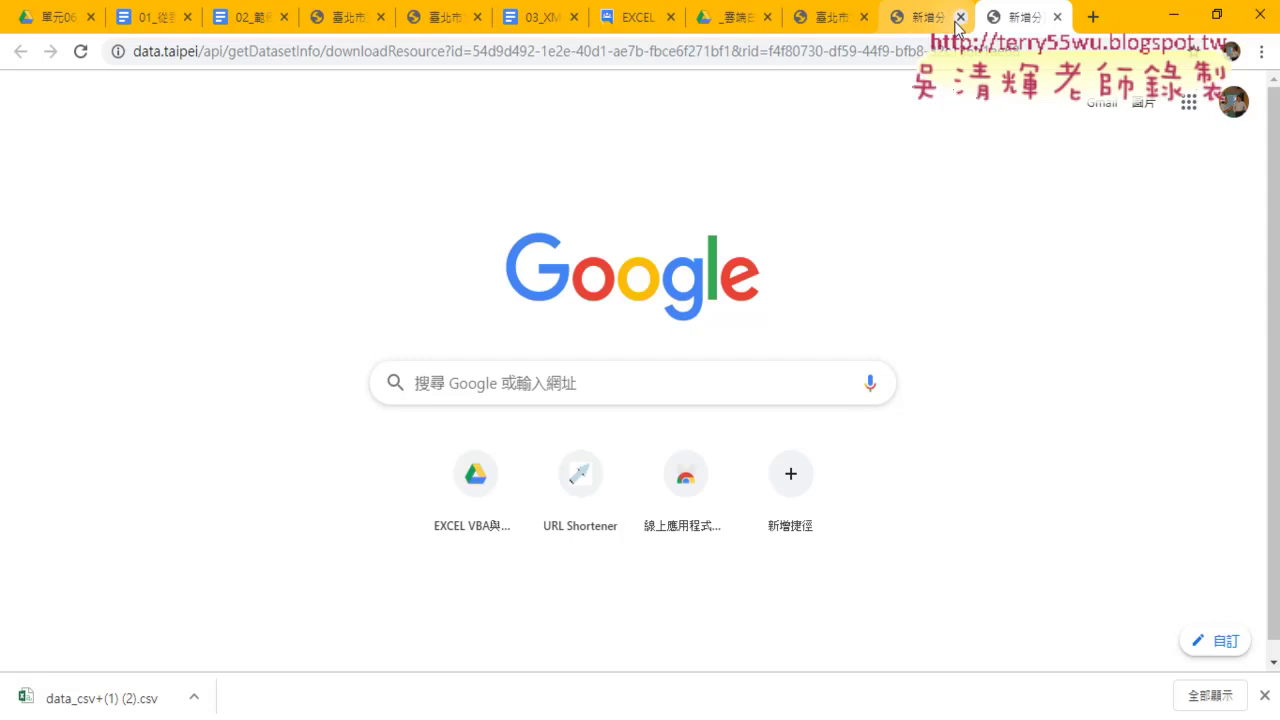
Close the empty tab and switch to the market dataset page tab
click(960, 17)
click(825, 20)
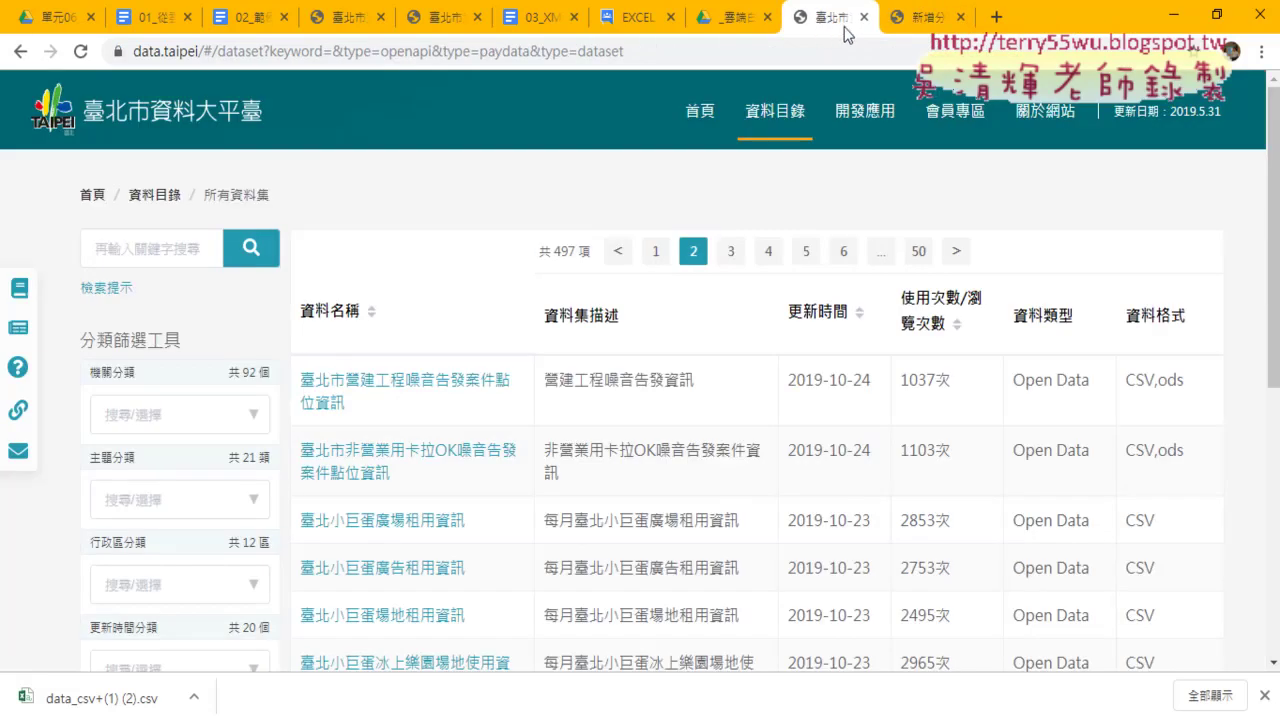
click(918, 20)
click(347, 12)
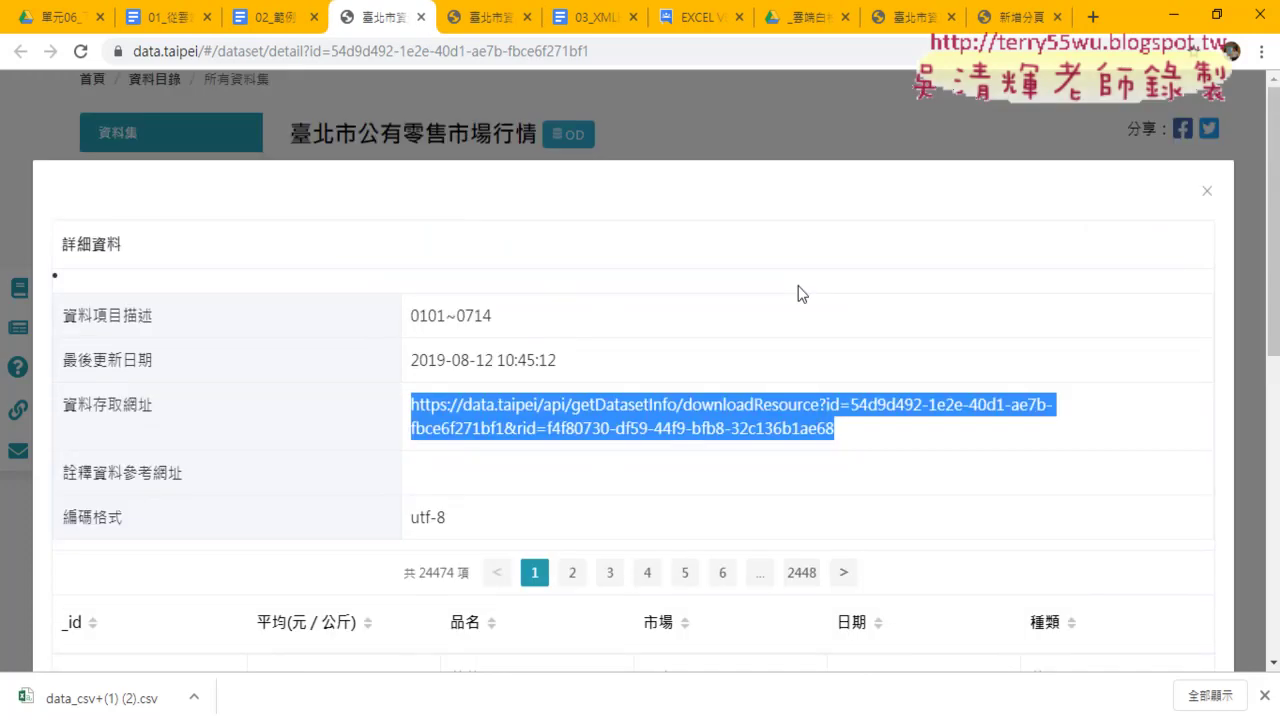
Open the 0101~0714 dataset details and select its access URL and utf-8 encoding
click(1206, 191)
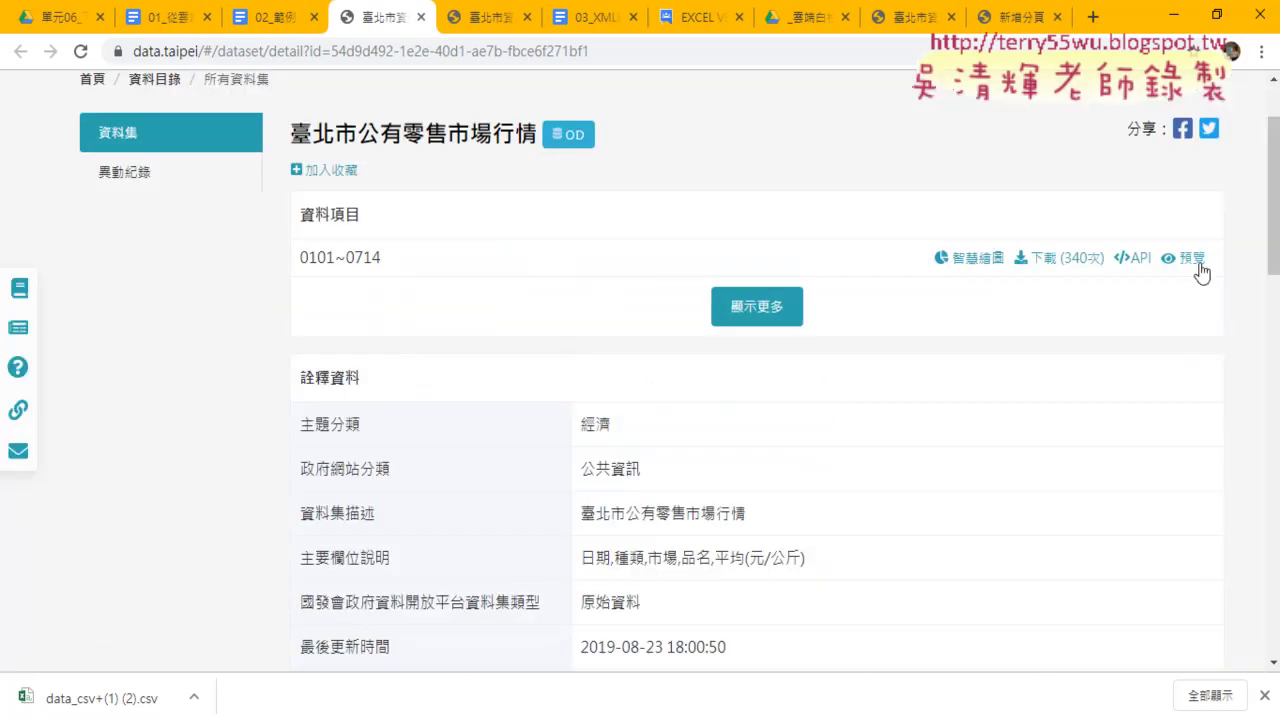
click(1200, 268)
mouse_move(877, 430)
mouse_down()
mouse_move(411, 432)
mouse_move(404, 410)
mouse_up()
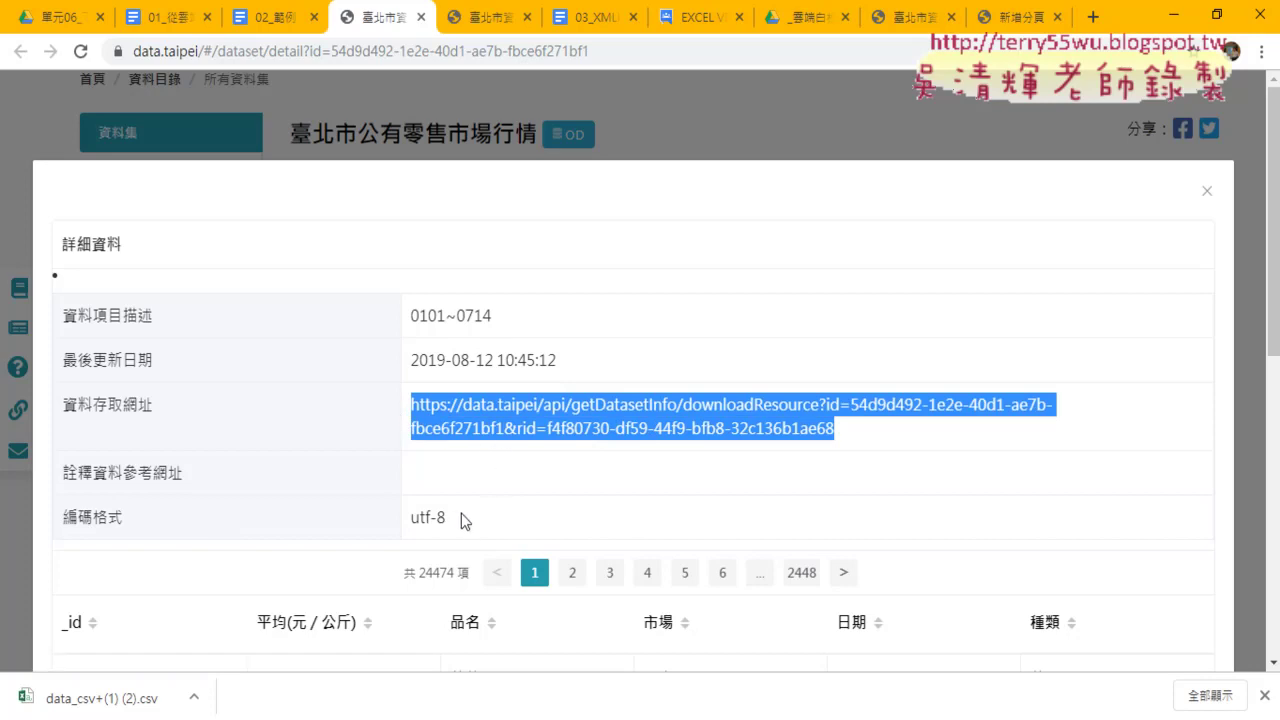
drag(459, 517, 411, 517)
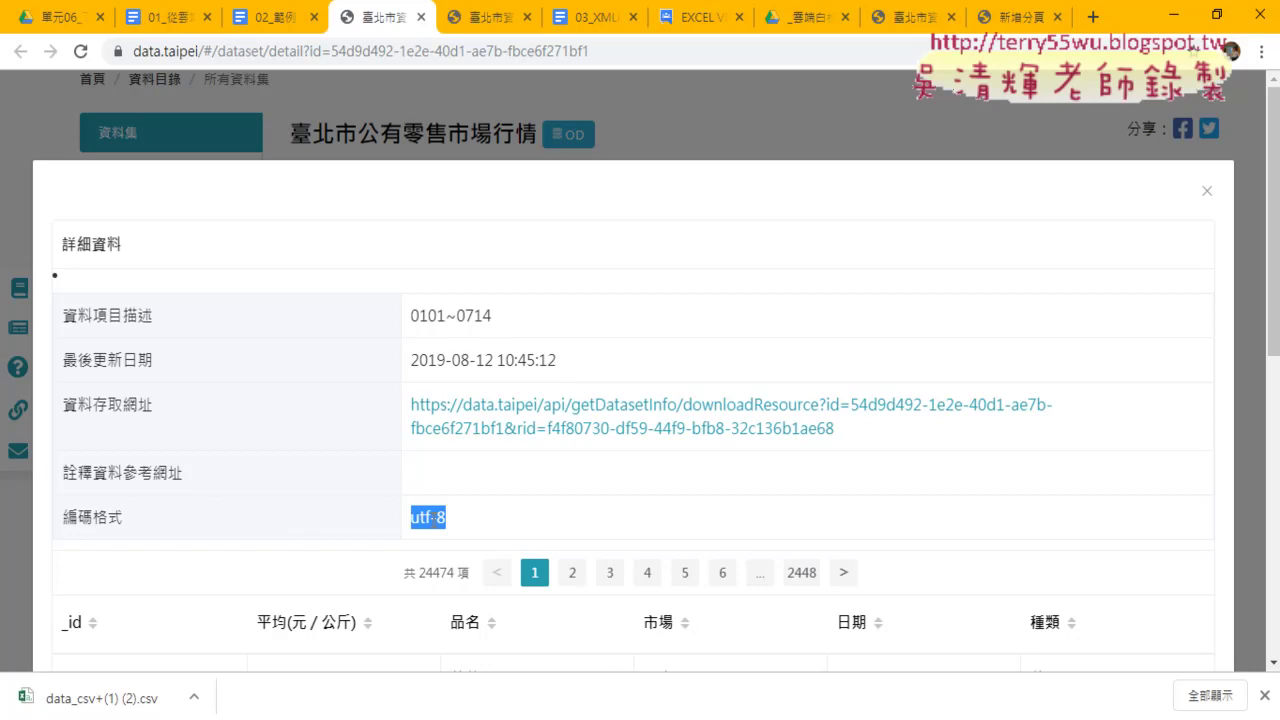
Back in Module3, examine the .TextFilePlatform = 950 line of the 北市市場行情 macro
click(1175, 20)
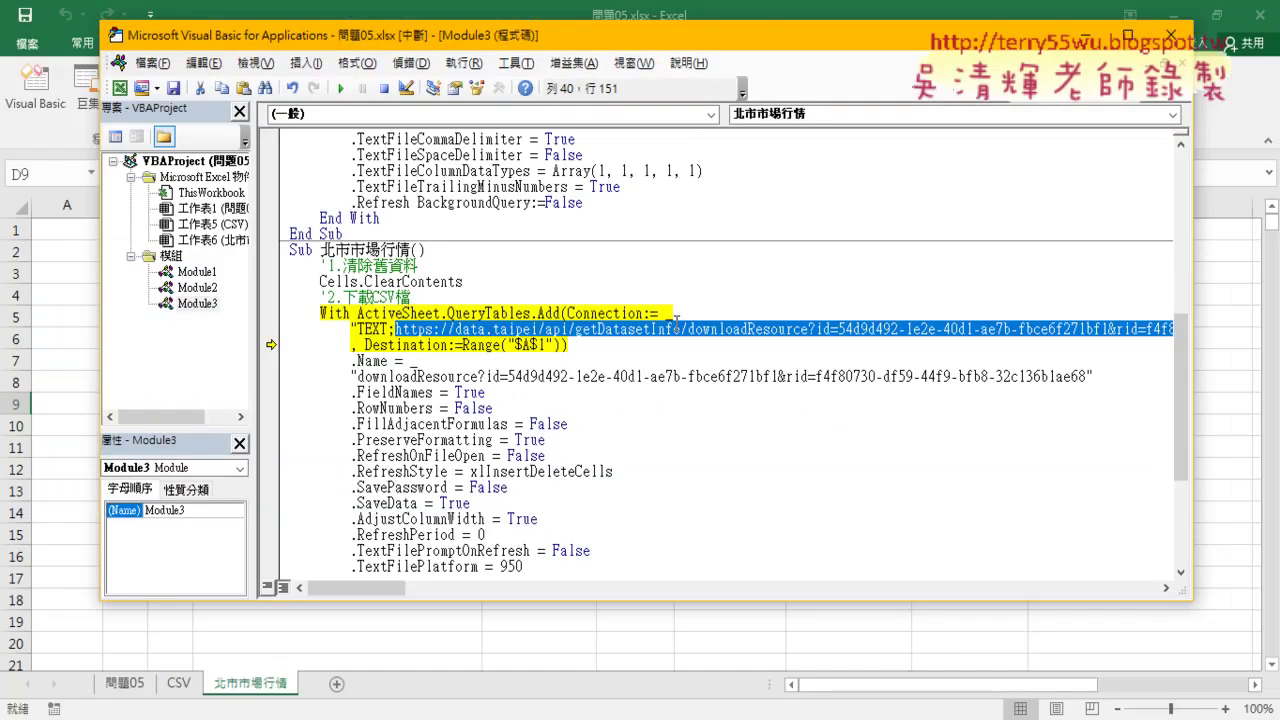
scroll(727, 372, down, 2)
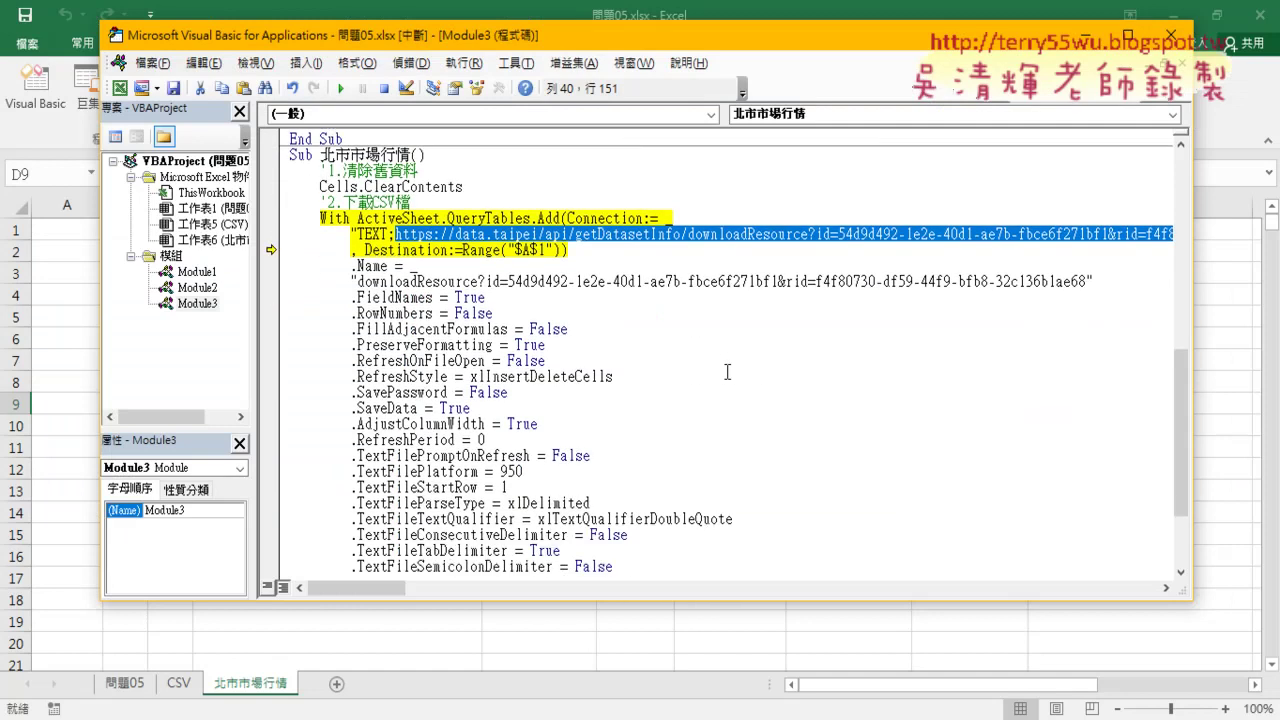
scroll(727, 372, down, 1)
scroll(727, 372, down, 1)
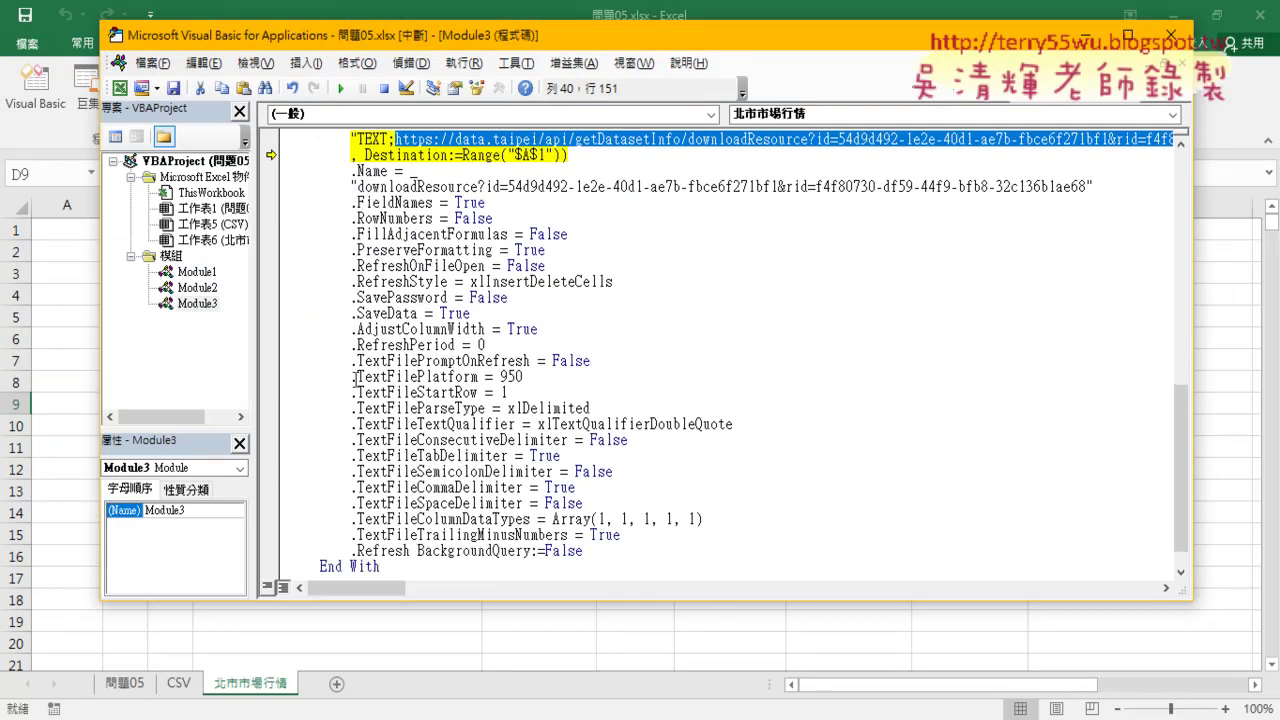
drag(356, 378, 418, 377)
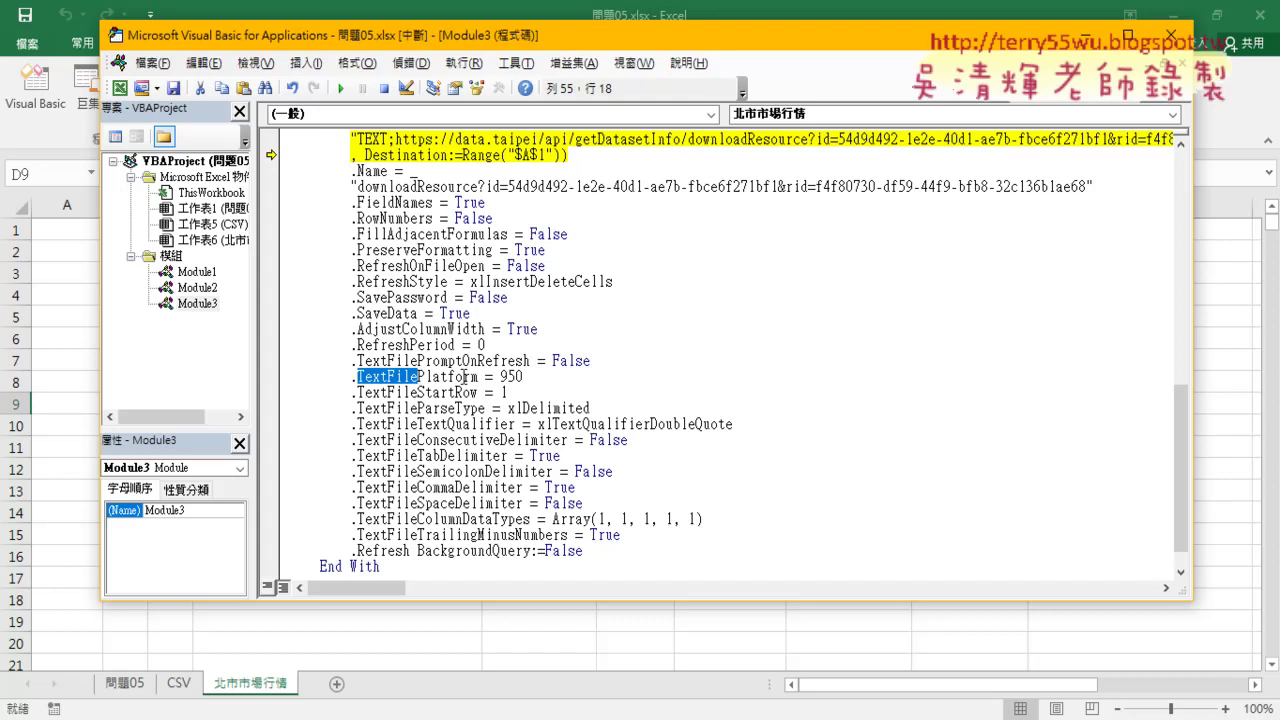
drag(418, 377, 480, 377)
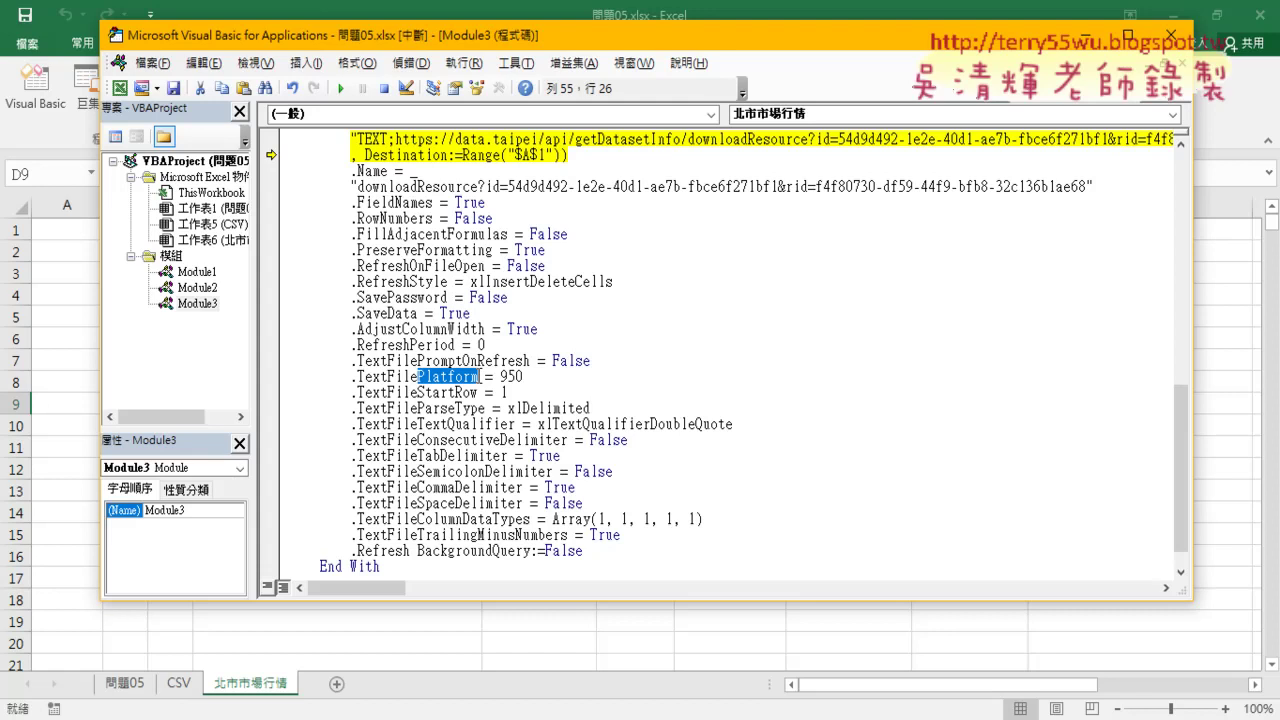
scroll(484, 375, up, 2)
scroll(484, 375, up, 1)
scroll(484, 375, up, 2)
scroll(484, 375, up, 2)
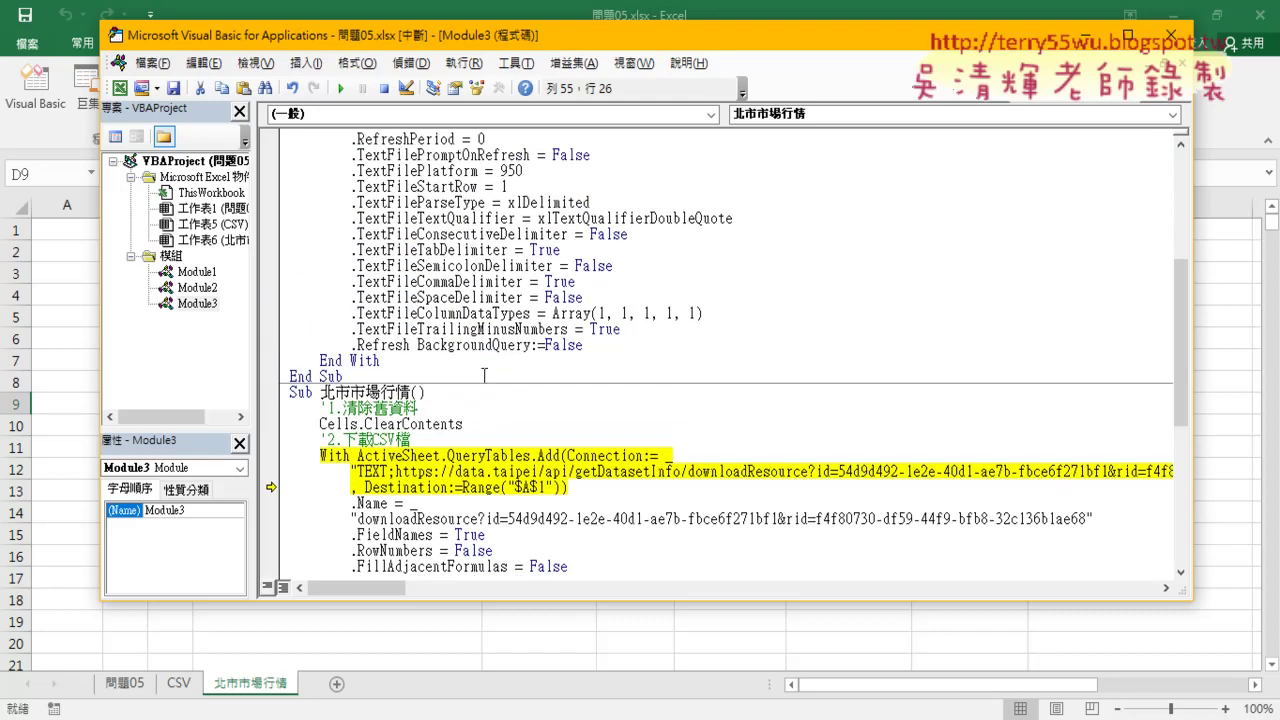
scroll(484, 375, up, 1)
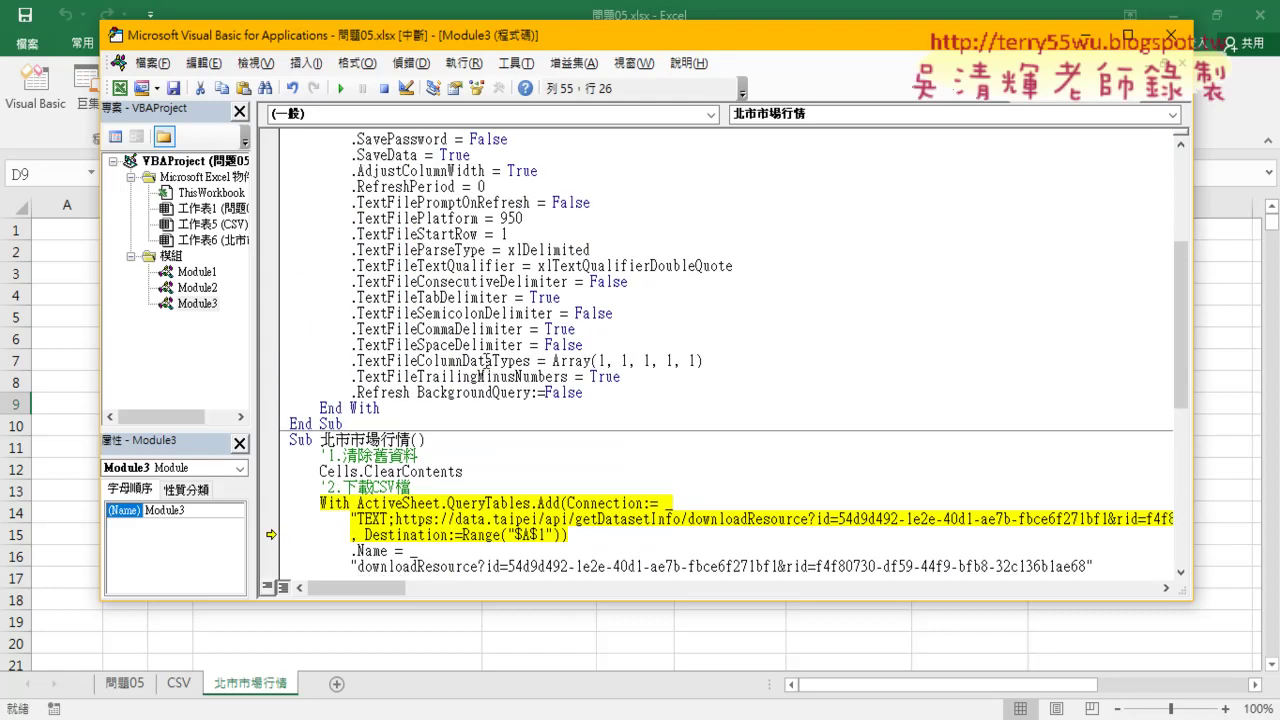
scroll(487, 360, up, 1)
Compare Module2's TextFilePlatform 65001 with Module3's 950, then view Module3's column-type array
double_click(200, 288)
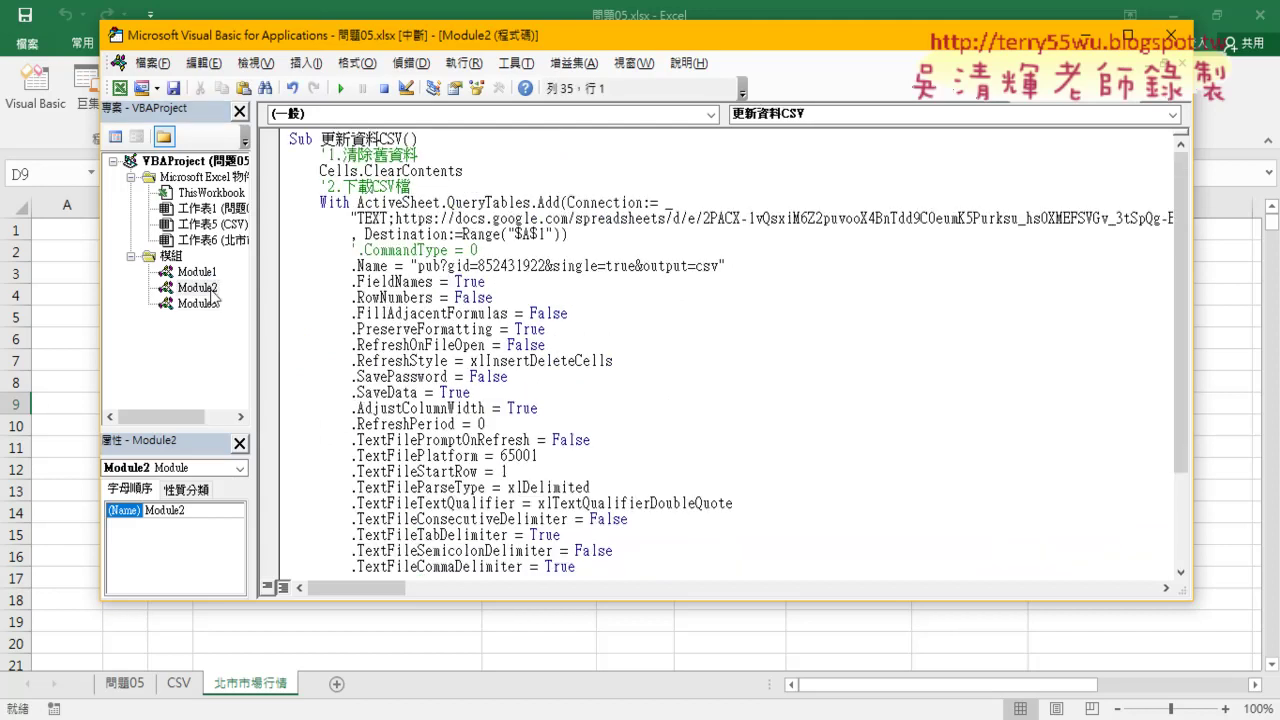
drag(539, 456, 500, 457)
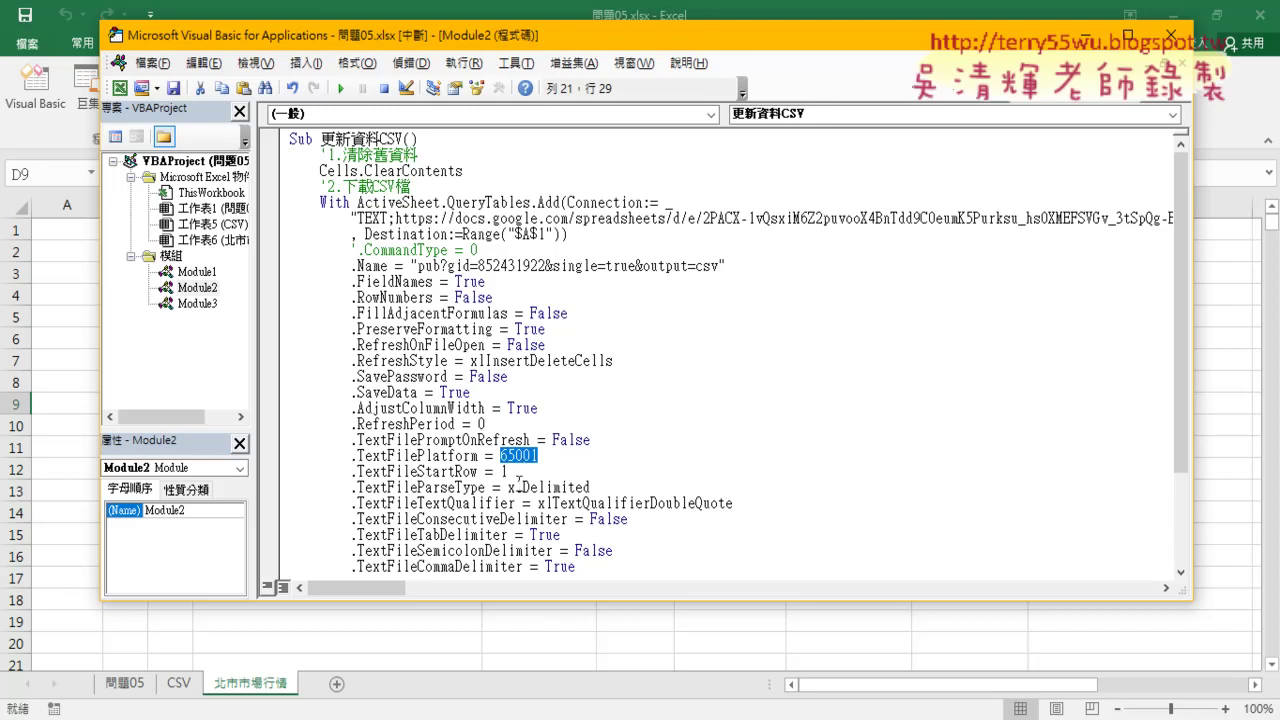
double_click(198, 304)
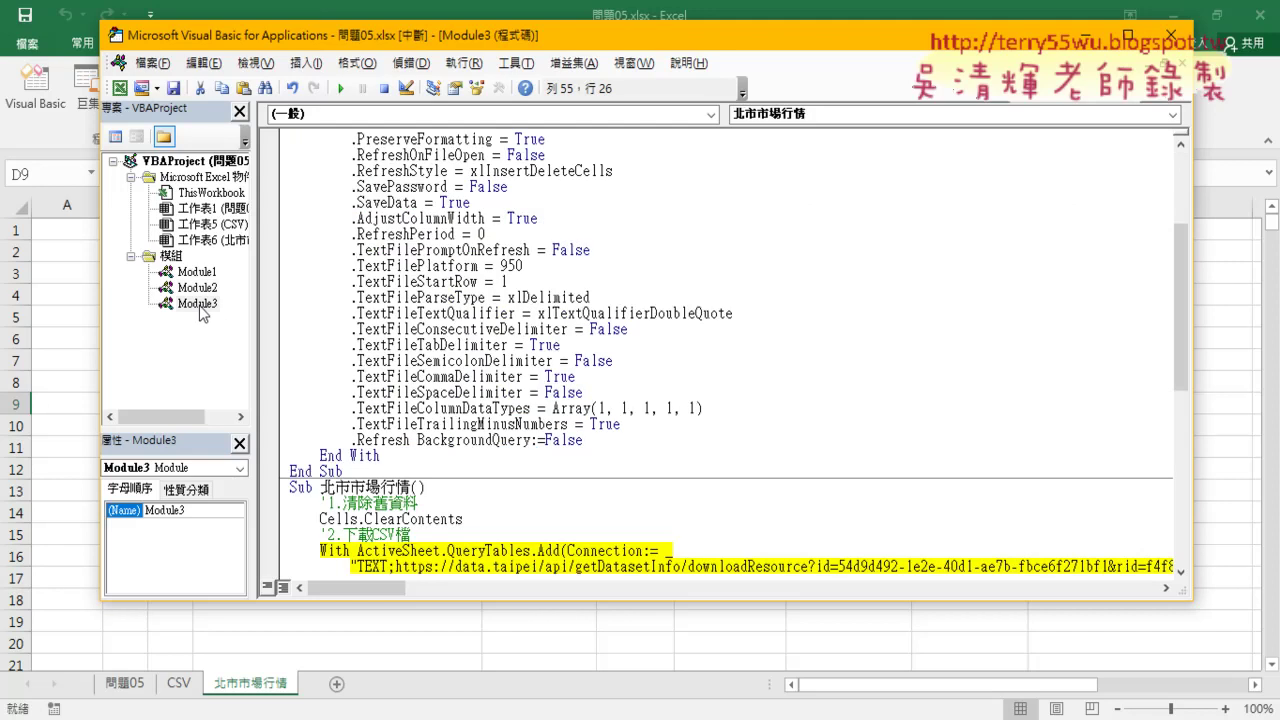
scroll(560, 345, down, 7)
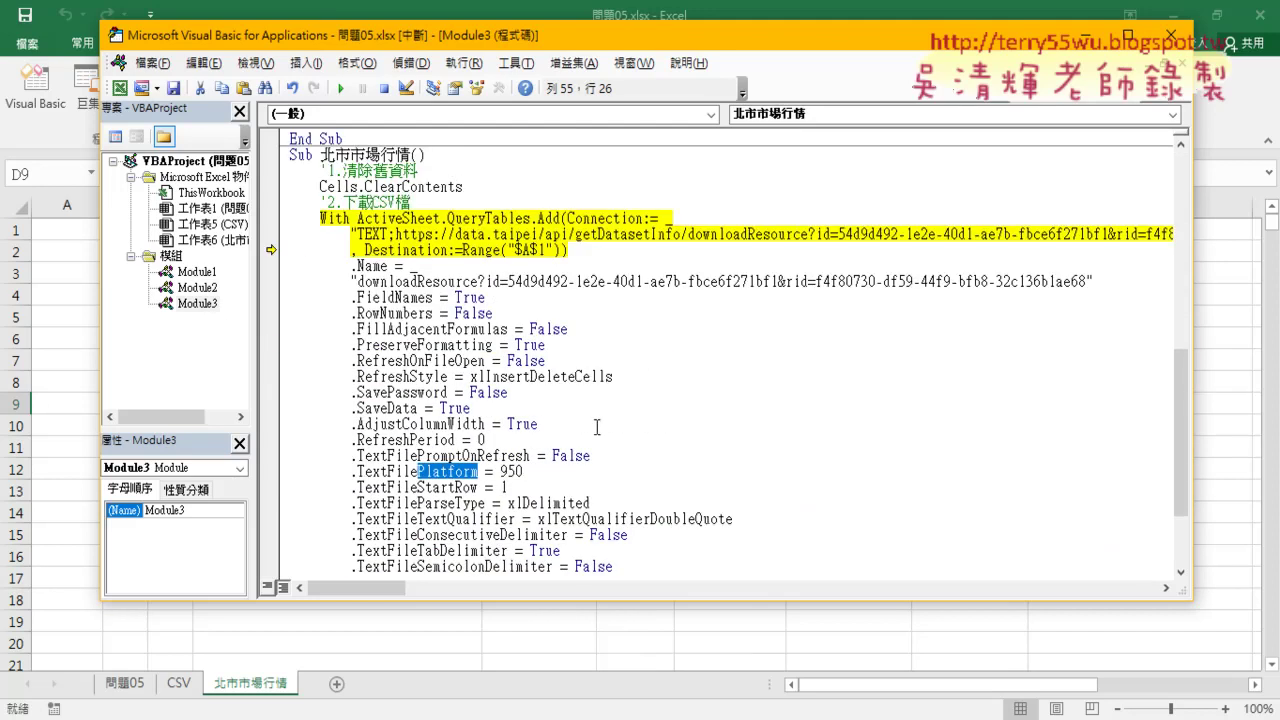
scroll(580, 428, down, 2)
drag(523, 377, 499, 377)
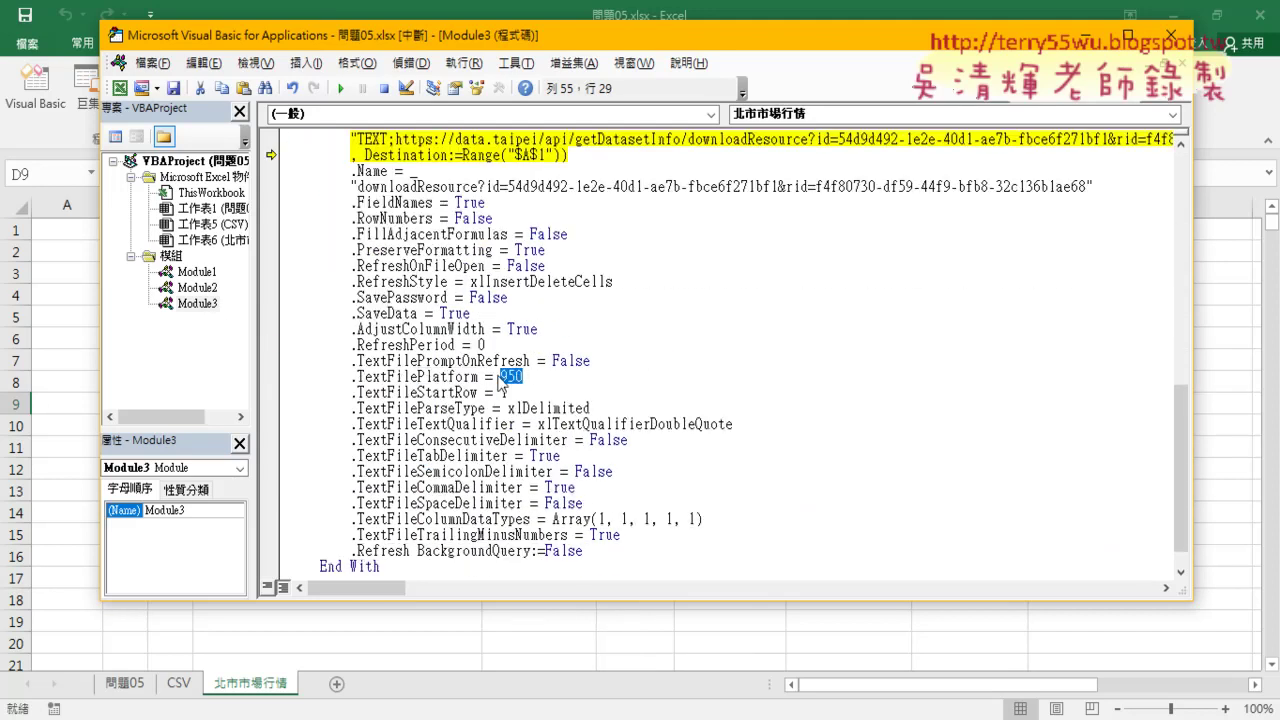
mouse_move(513, 378)
scroll(520, 395, down, 1)
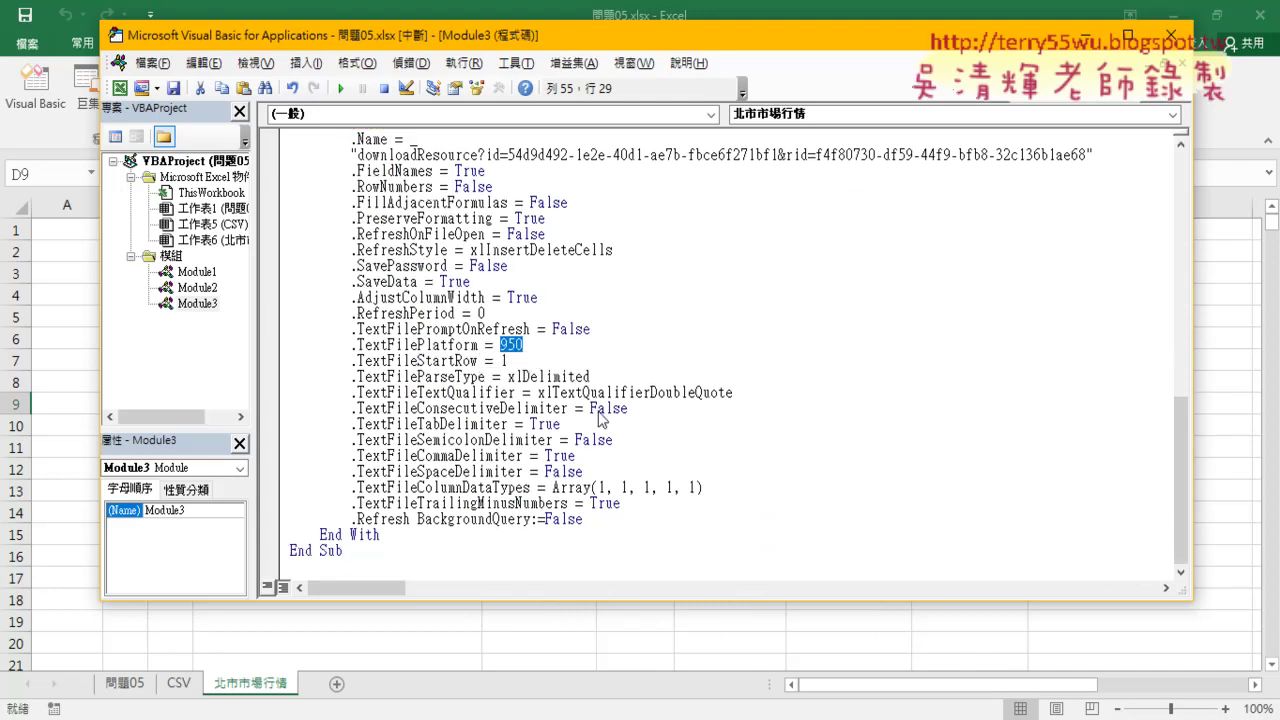
drag(552, 490, 729, 494)
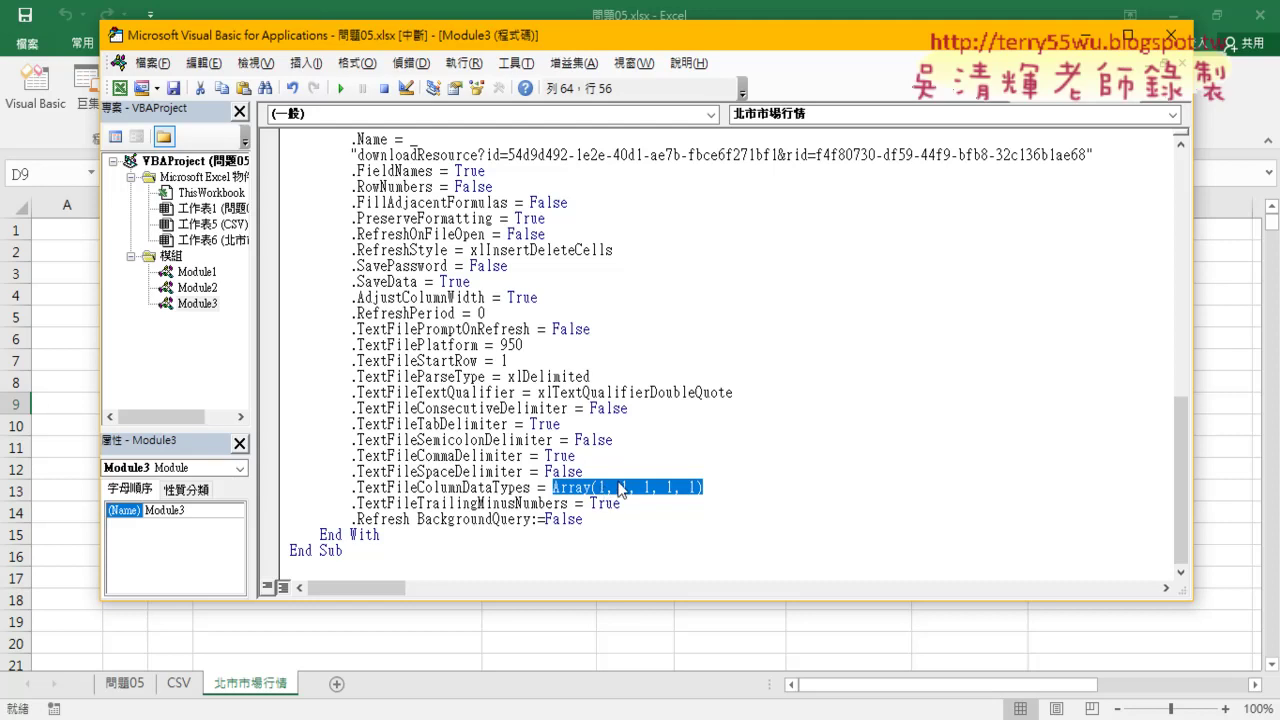
Compare the TextFileColumnDataTypes argument lists in Module2 and Module3's Array(1, 1, 1, 1, 1)
key(F8)
scroll(620, 488, up, 1)
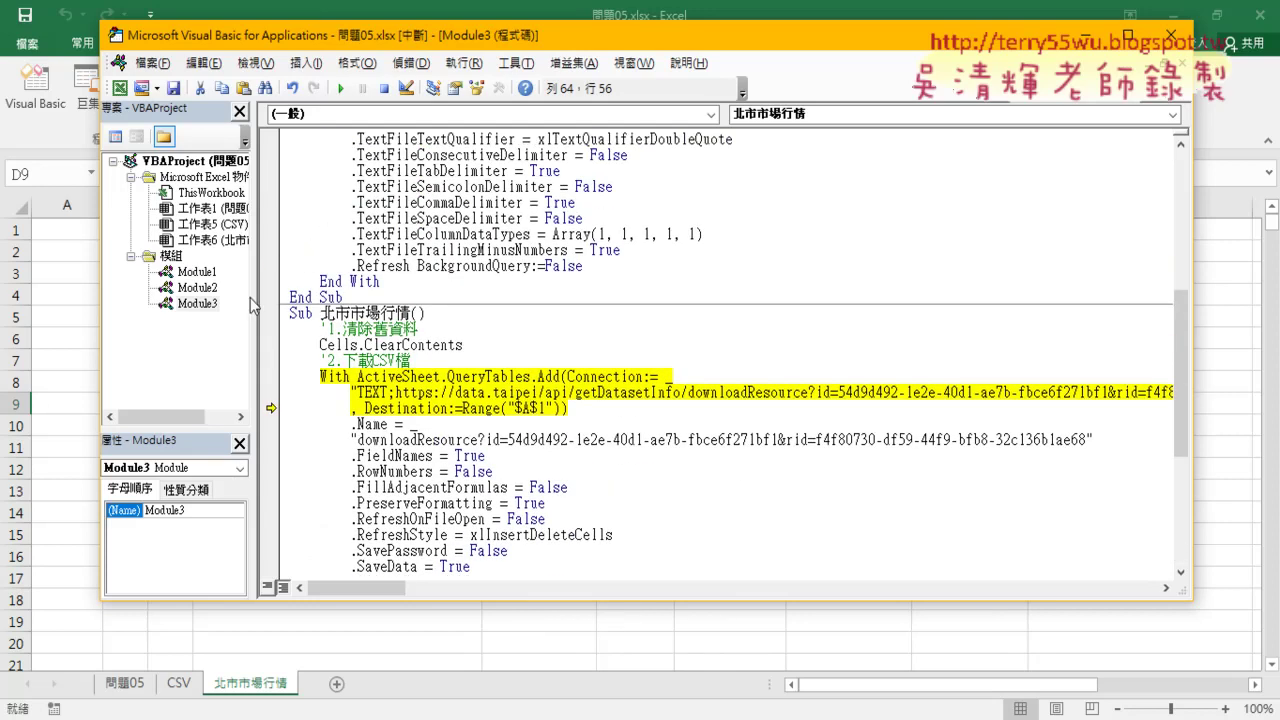
click(196, 288)
double_click(196, 288)
scroll(690, 450, down, 3)
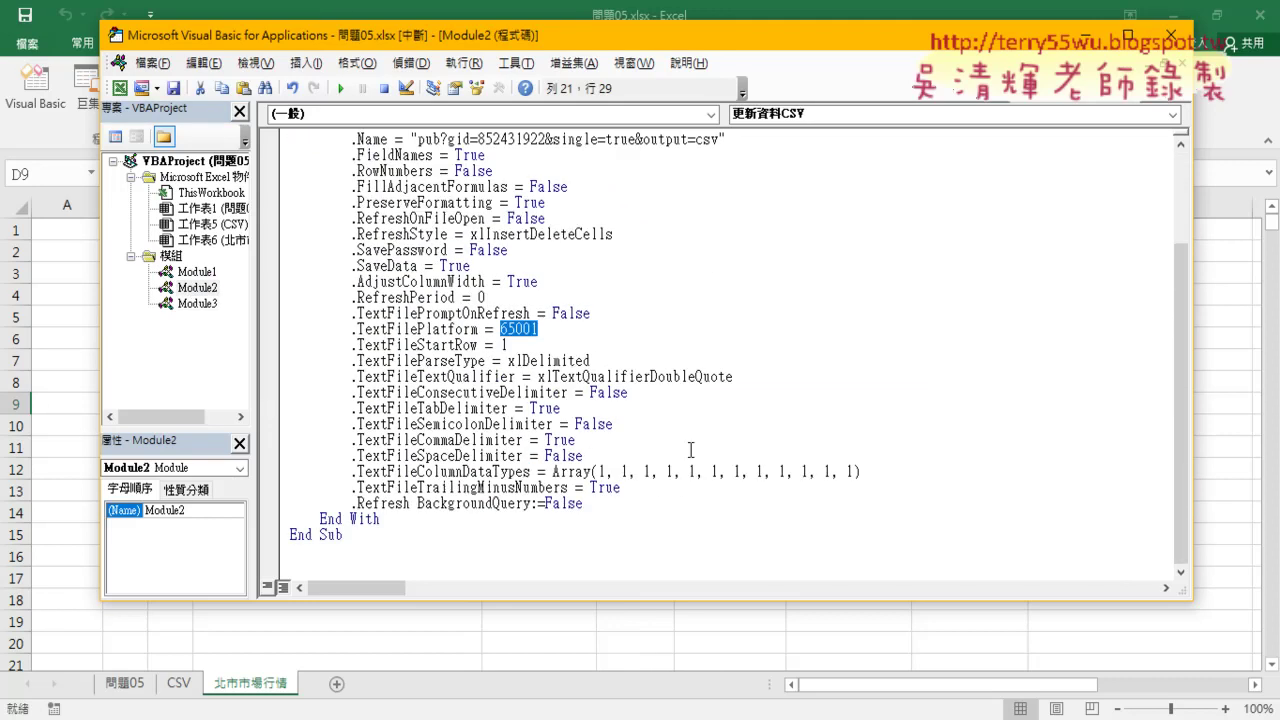
click(877, 472)
drag(877, 472, 596, 472)
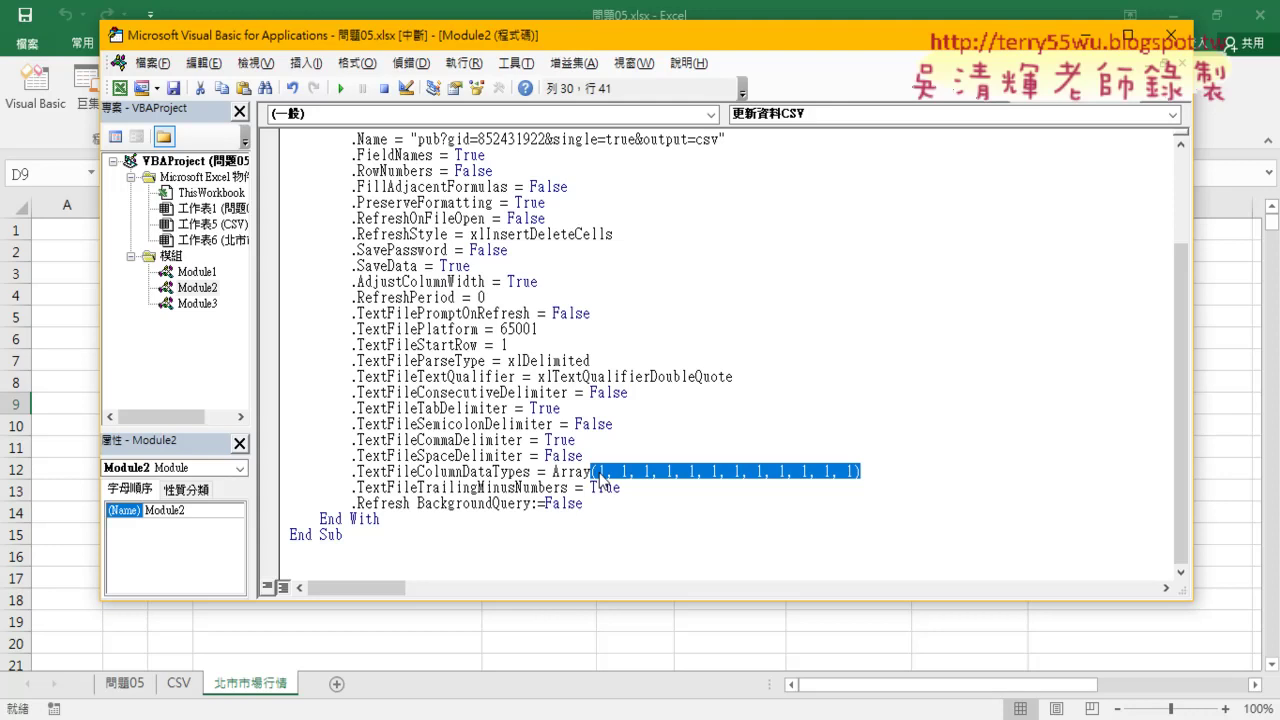
double_click(194, 303)
scroll(569, 516, down, 1)
scroll(569, 516, down, 5)
mouse_move(552, 487)
mouse_down()
mouse_move(720, 487)
mouse_move(600, 487)
mouse_up()
click(717, 487)
double_click(690, 487)
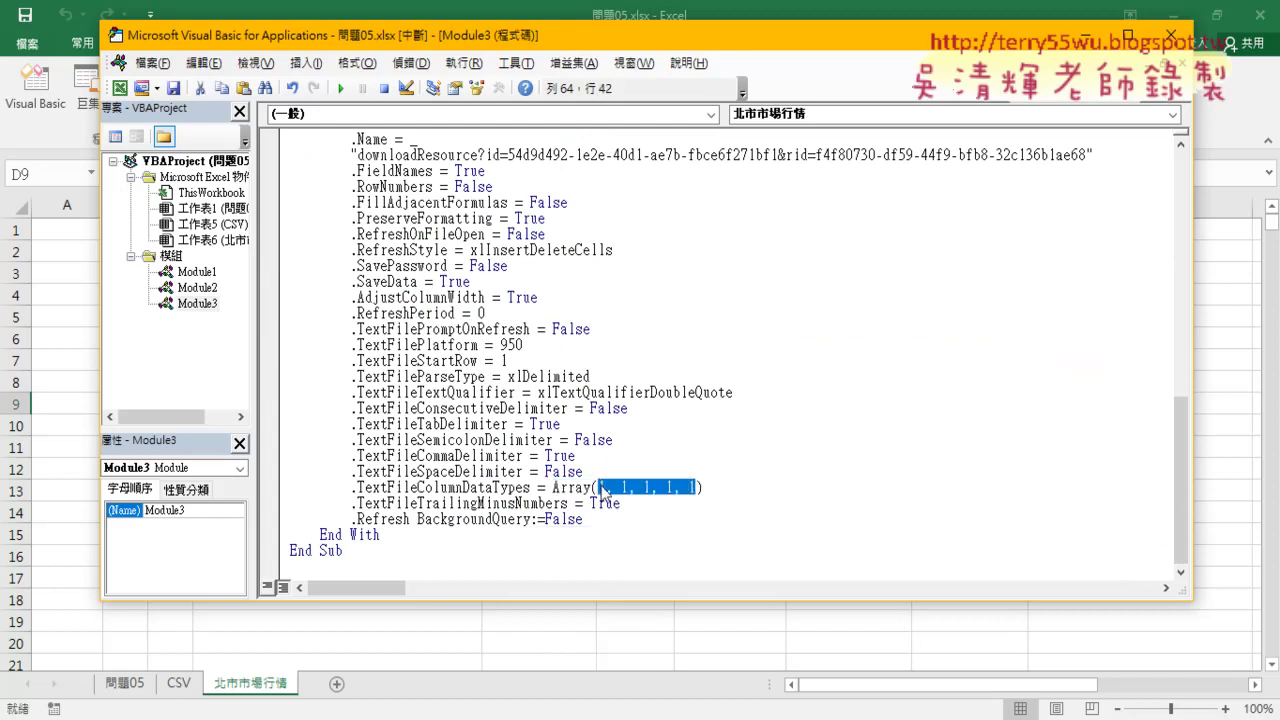
Start stepping the 北市市場行情 macro with F8 and move the editor aside to reveal the sheet
key(F8)
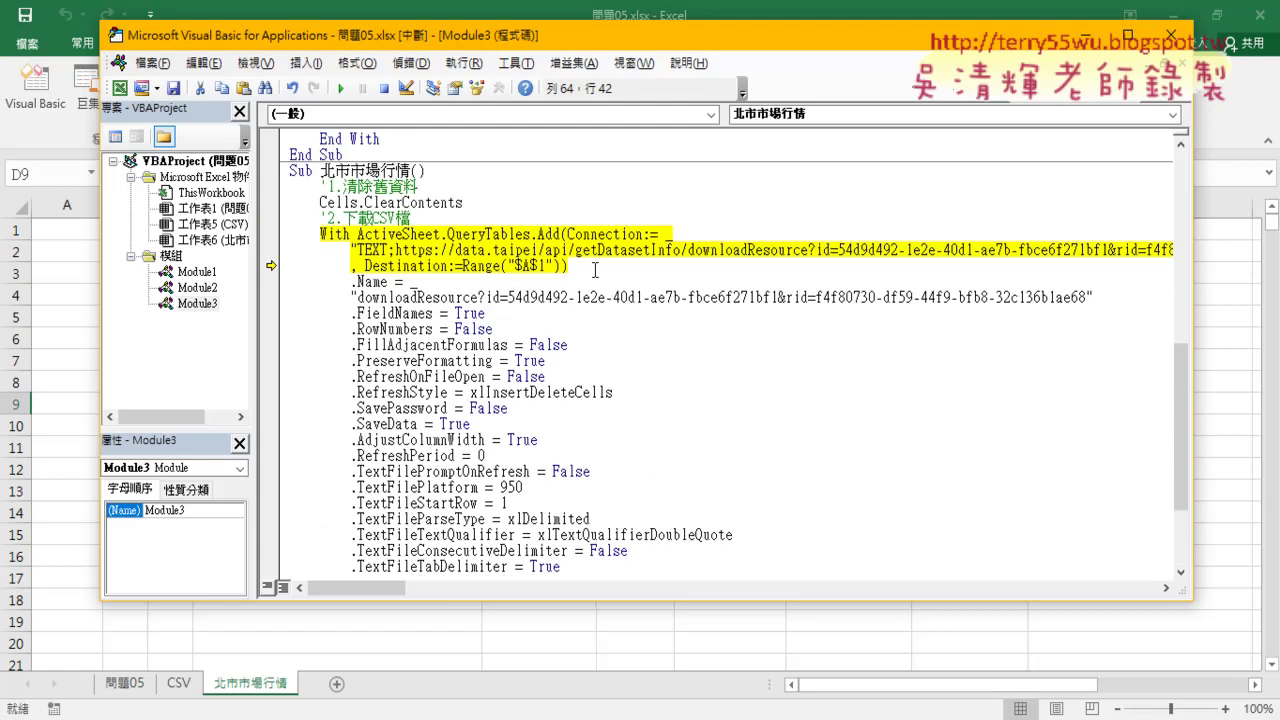
scroll(598, 371, down, 2)
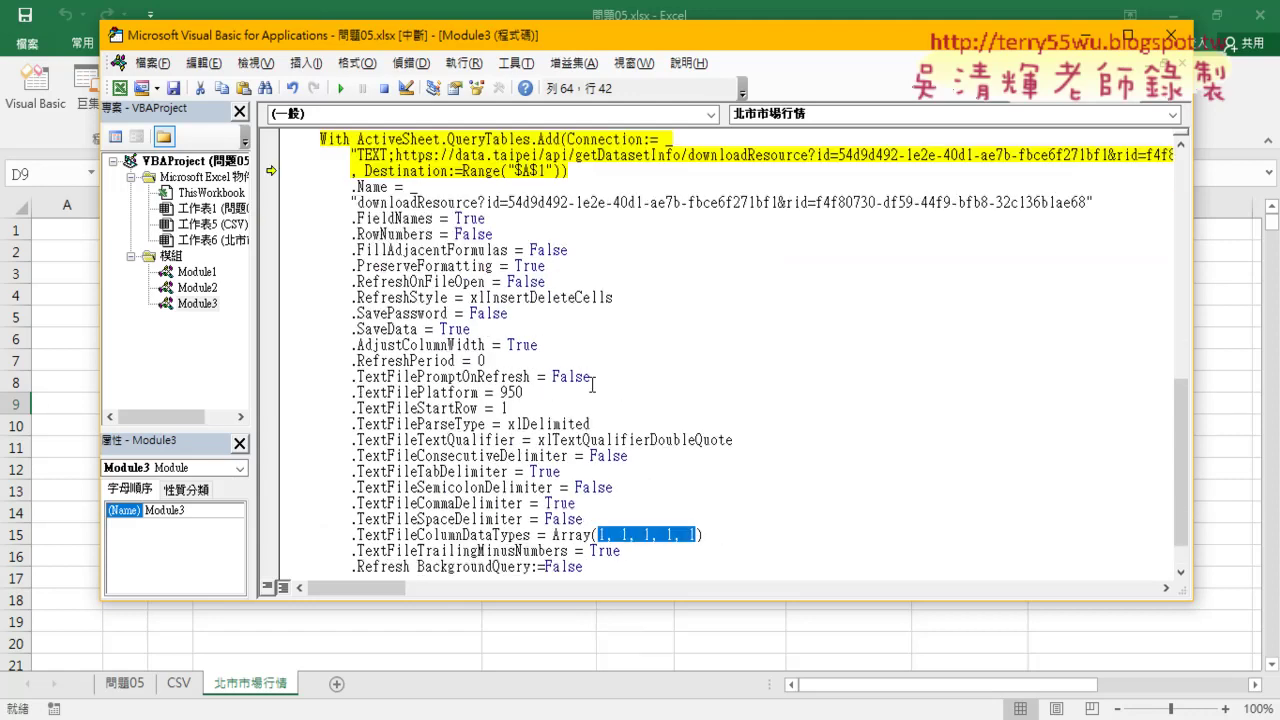
double_click(512, 392)
scroll(638, 455, down, 1)
drag(704, 487, 553, 497)
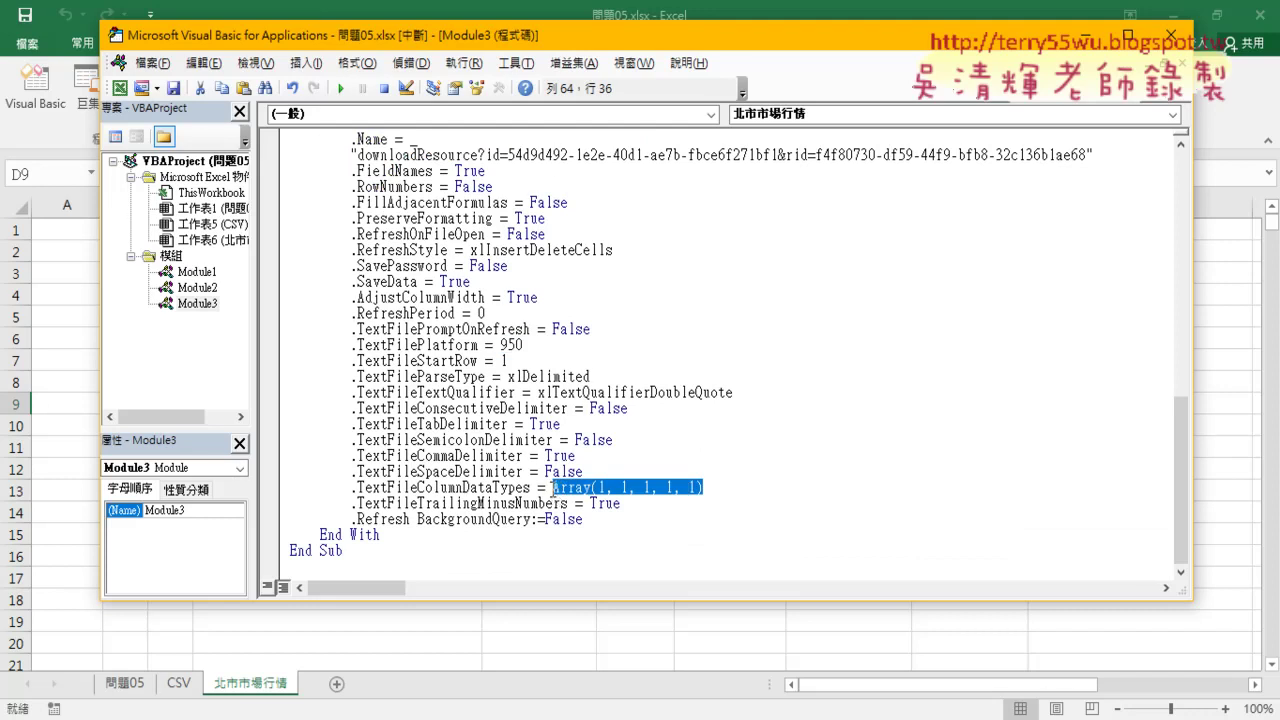
drag(588, 35, 783, 80)
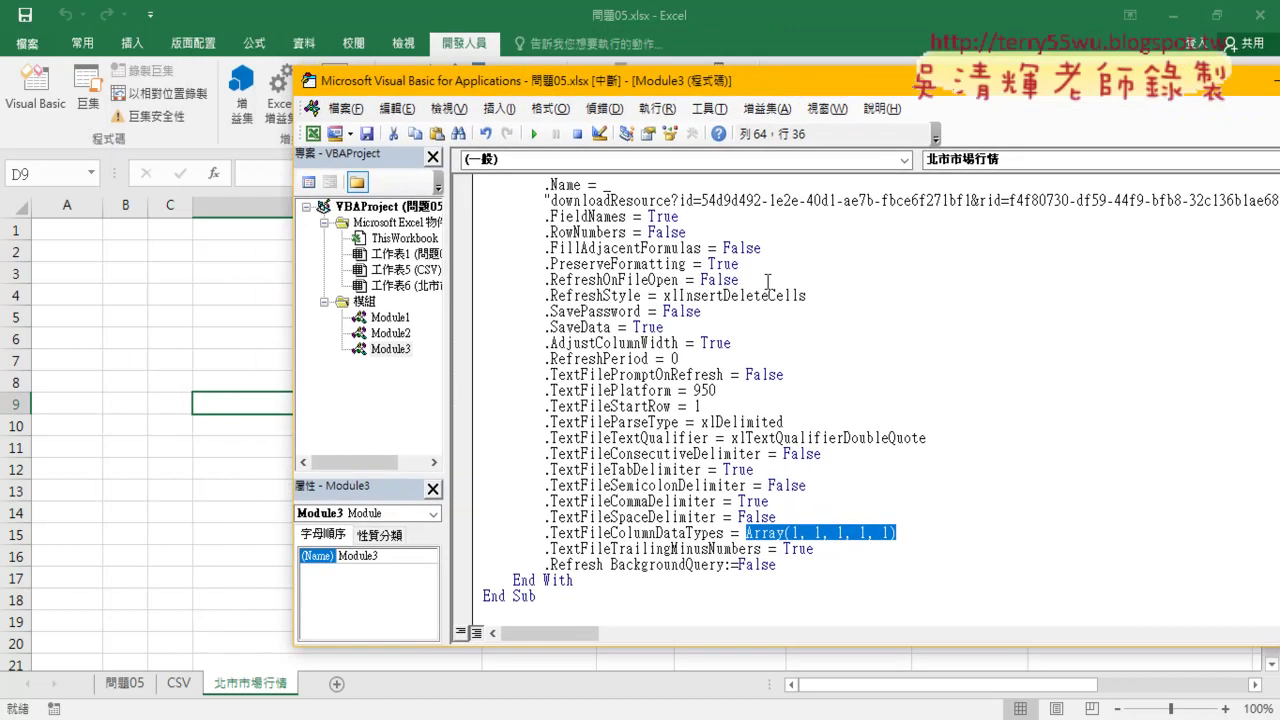
Step through the first QueryTables setting lines with F8
scroll(700, 350, up, 2)
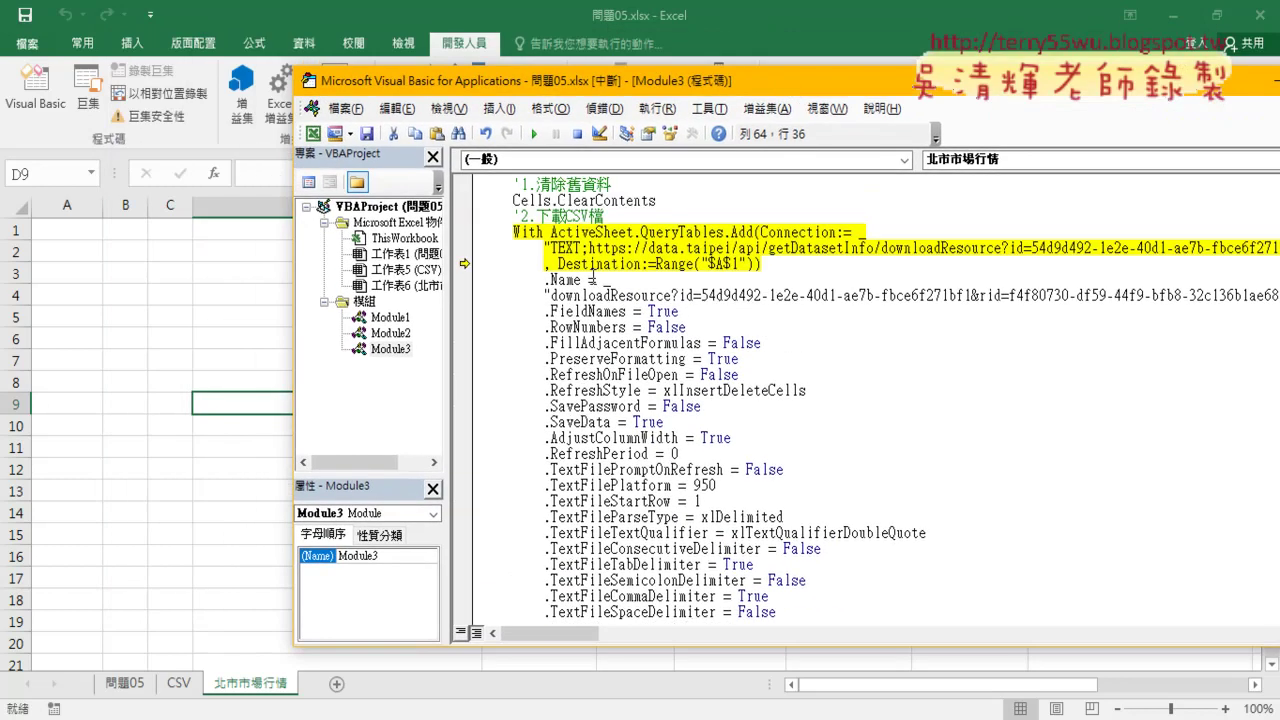
key(F8)
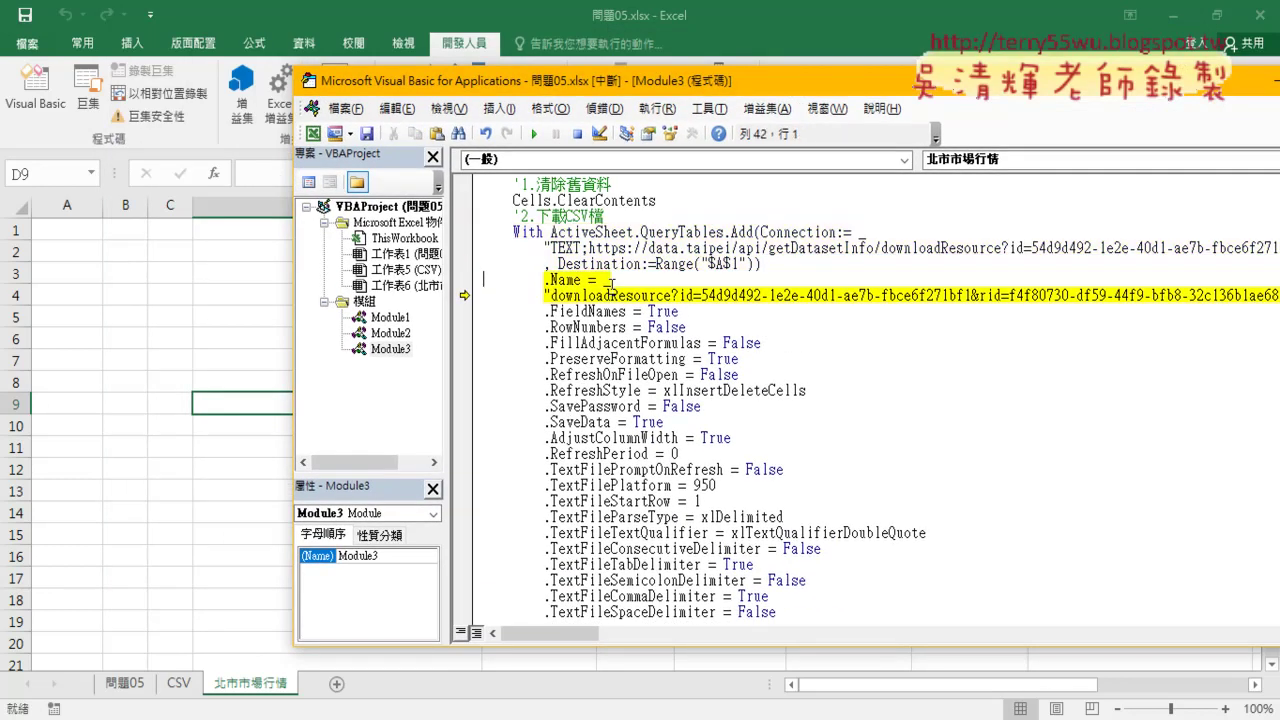
key(F8)
key(F8)
key(F8)
key(F8)
key(F8)
key(F8)
key(F8)
key(F8)
key(F8)
key(F8)
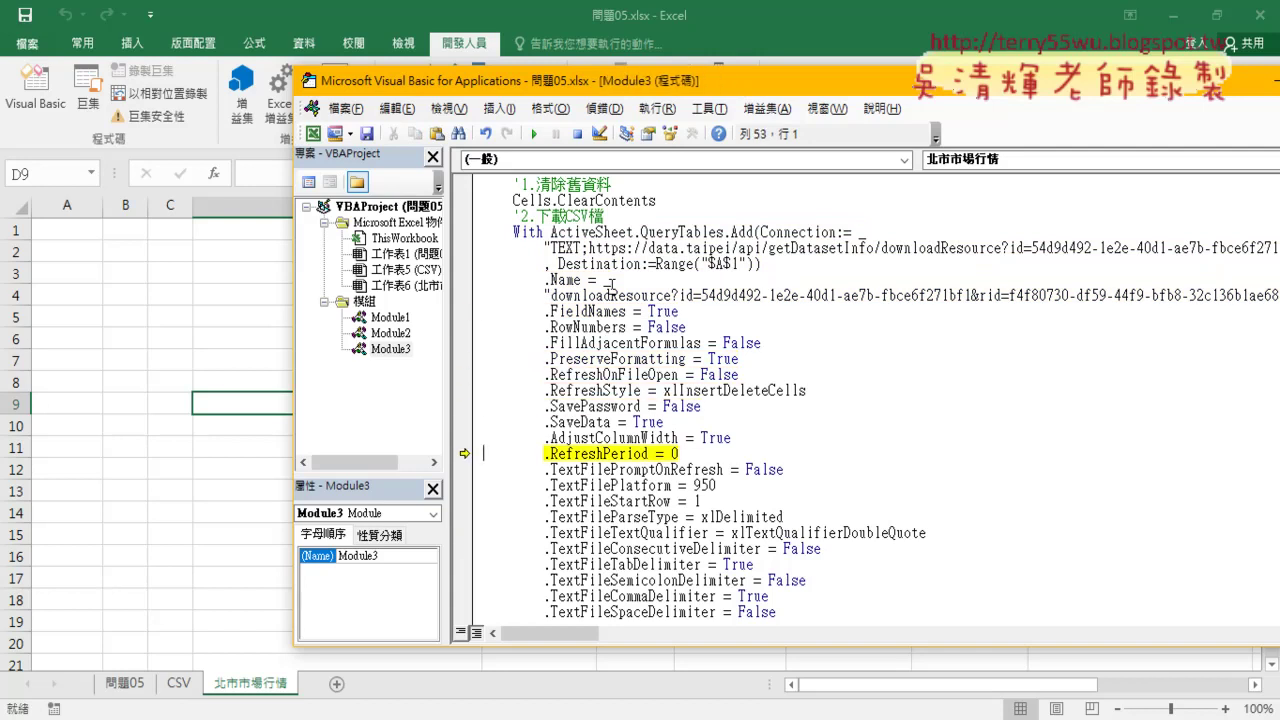
key(F8)
key(F8)
key(F8)
key(F8)
key(F8)
key(F8)
key(F8)
key(F8)
key(F8)
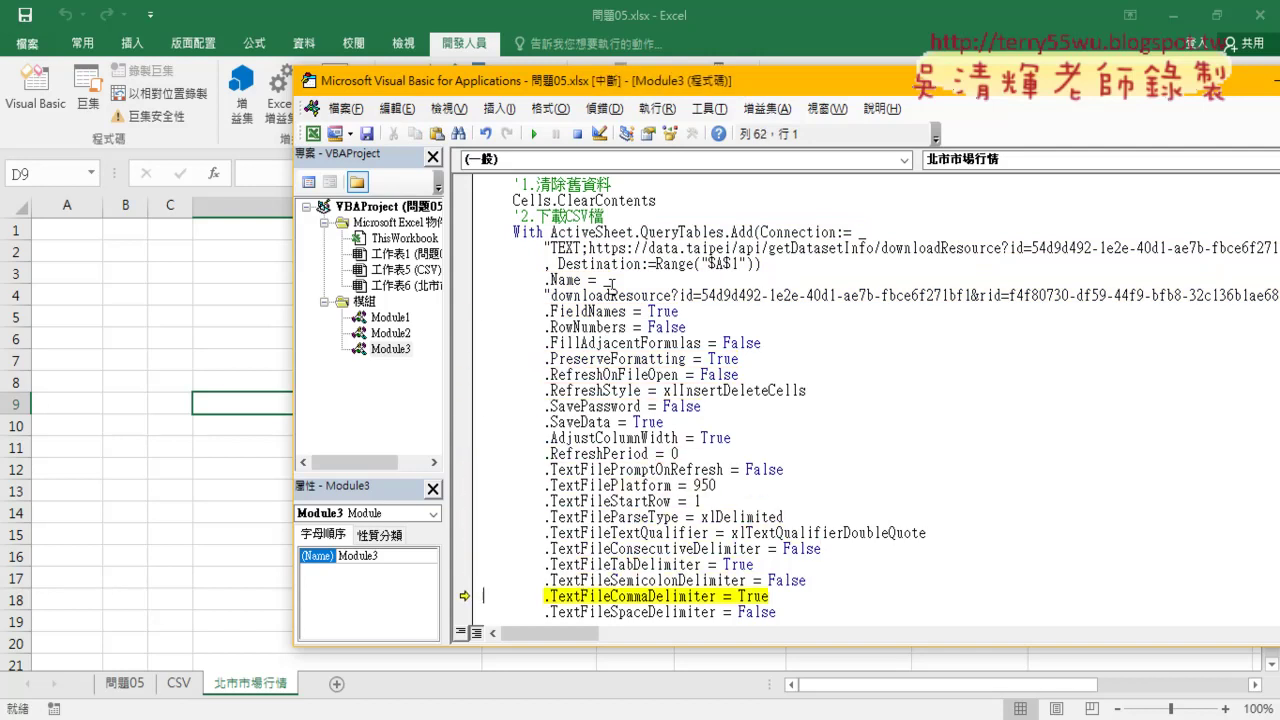
key(F8)
key(F8)
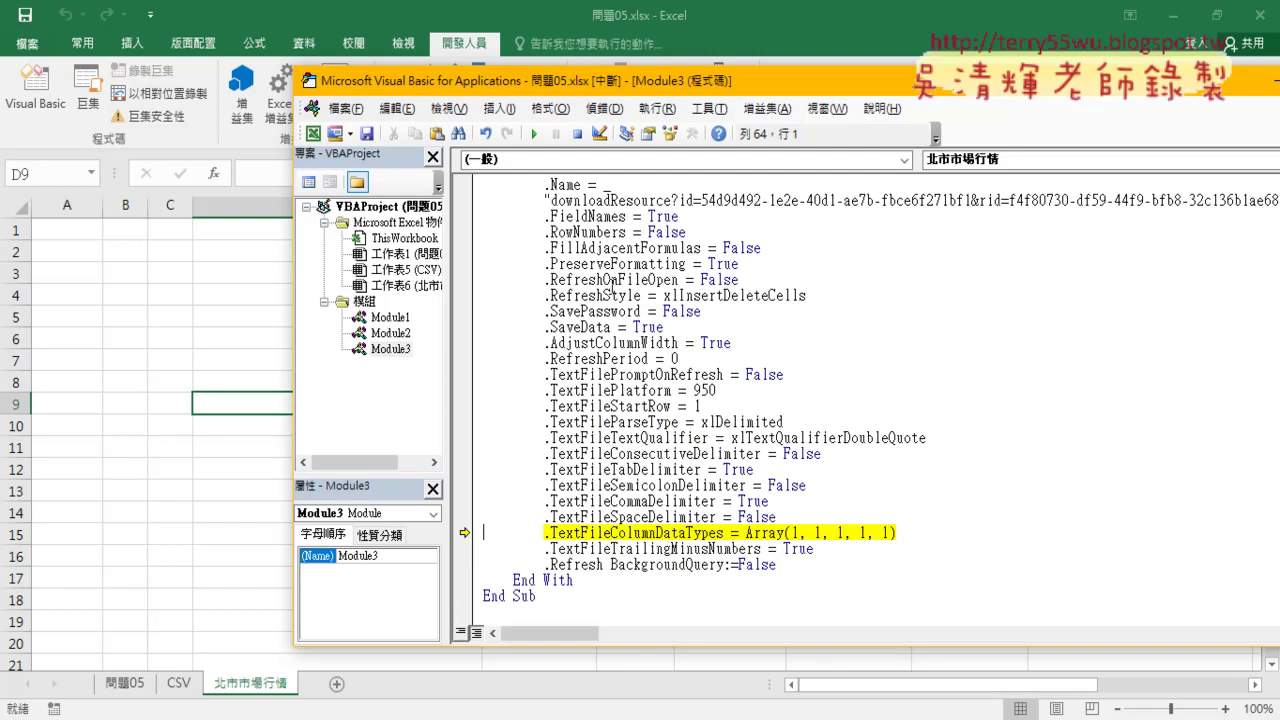
Try the last column-type value as 9, then restore it to 1
double_click(884, 532)
text(9)
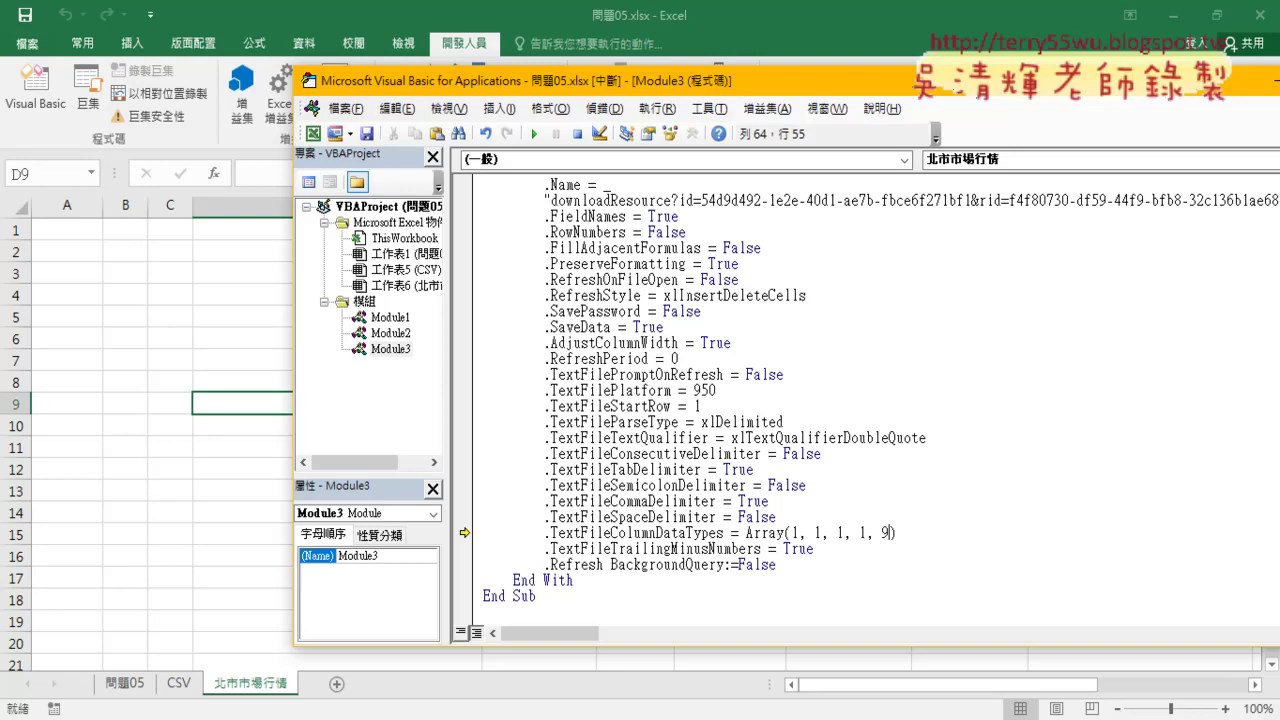
key(BackSpace)
text(1)
click(752, 533)
Step past TextFileTrailingMinusNumbers and Refresh to import the CSV rows into the sheet
key(F8)
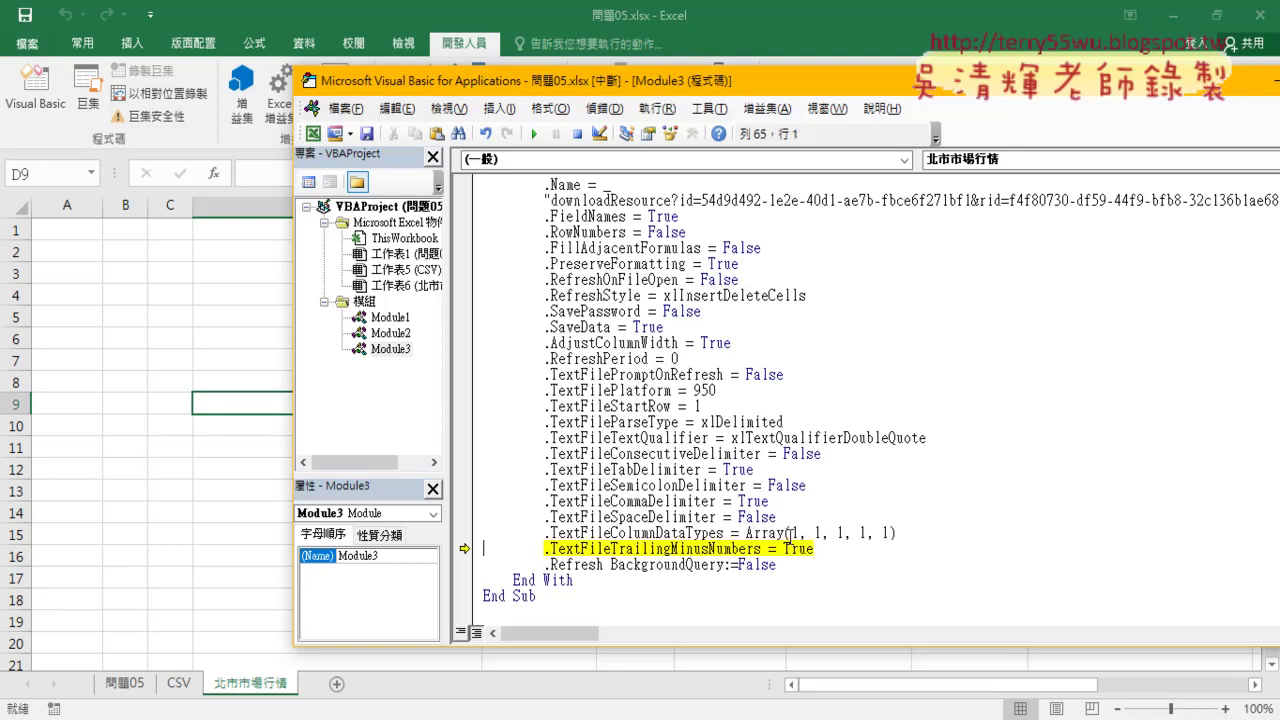
key(F8)
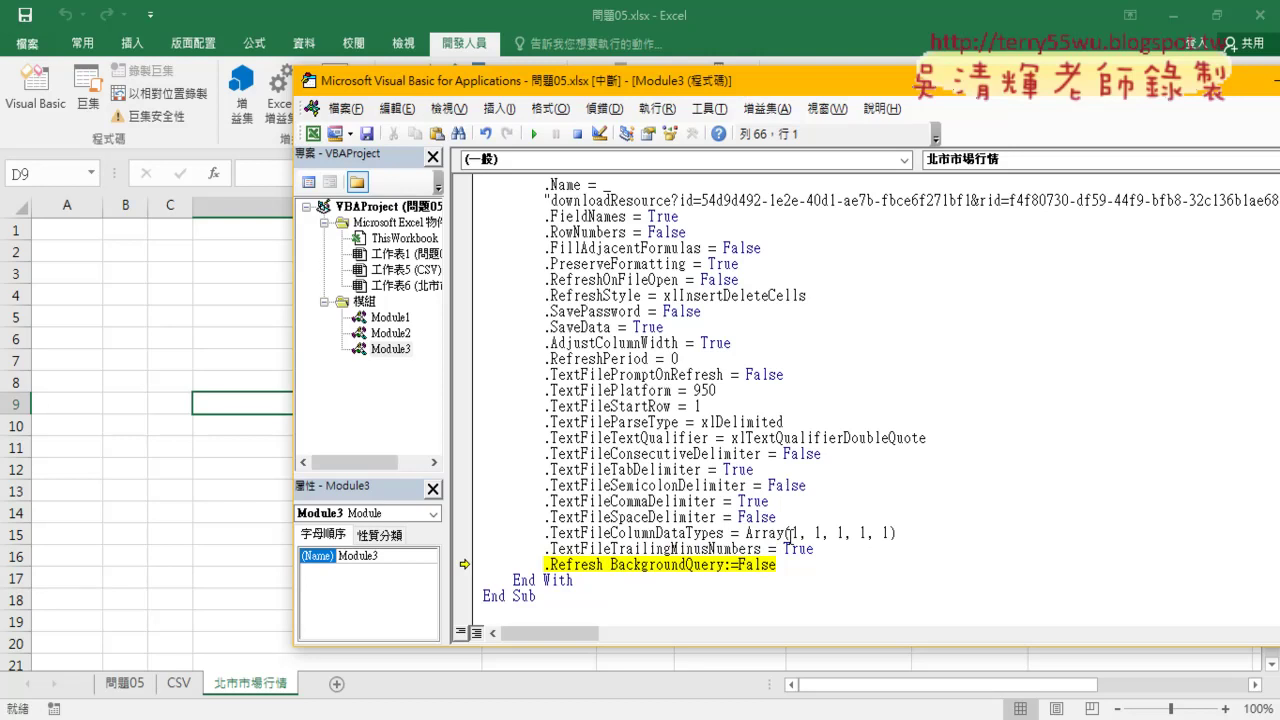
key(F8)
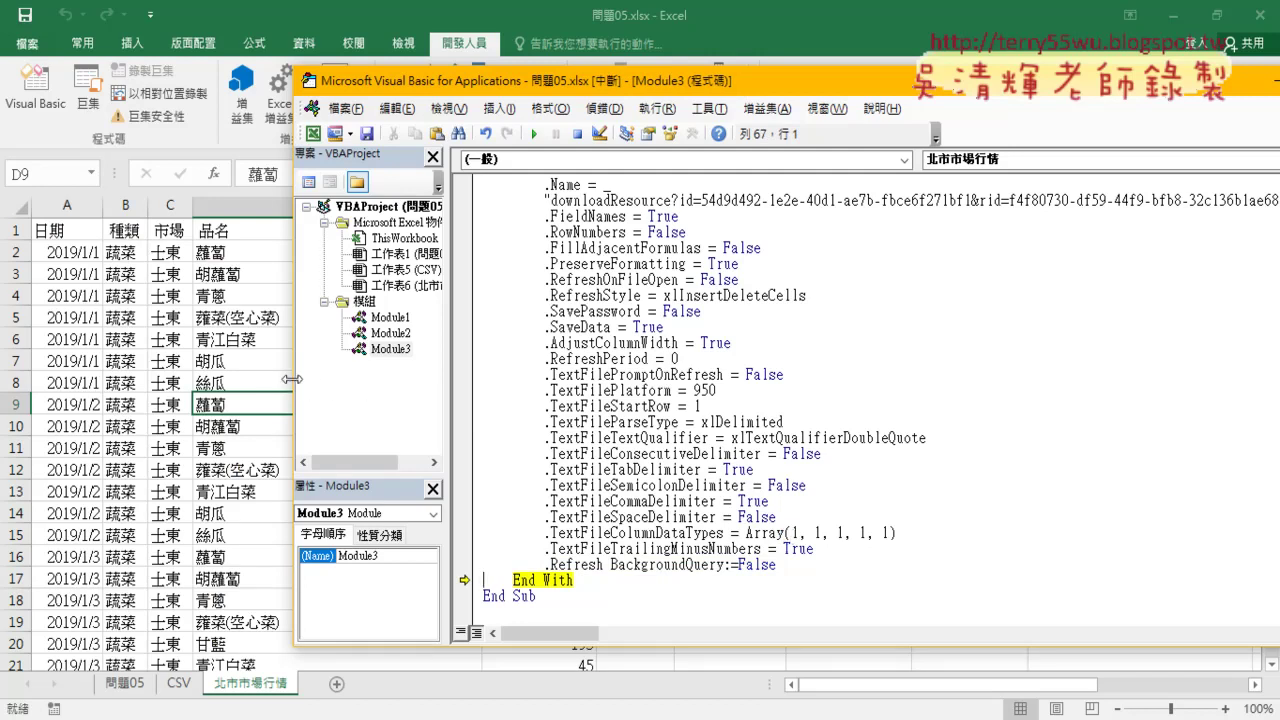
Narrow the VBA code window and move it so the macro and the imported market-price columns both show
drag(291, 379, 379, 380)
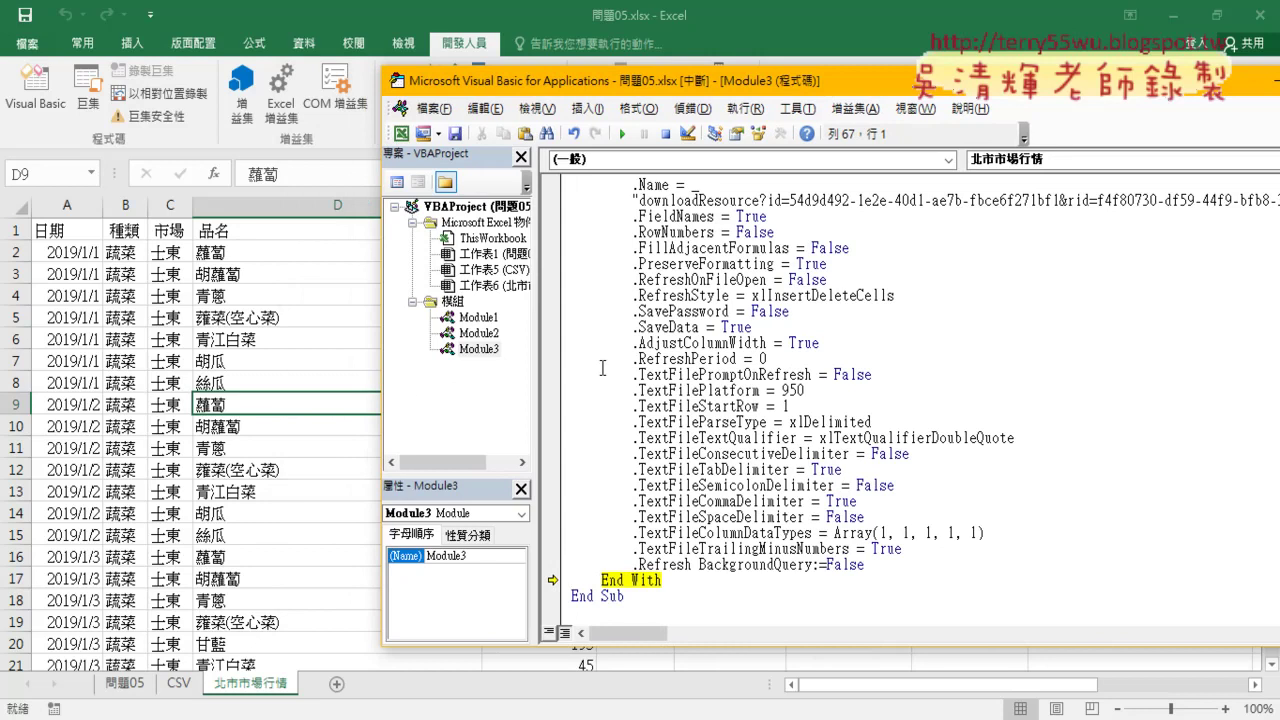
drag(572, 82, 448, 98)
click(609, 392)
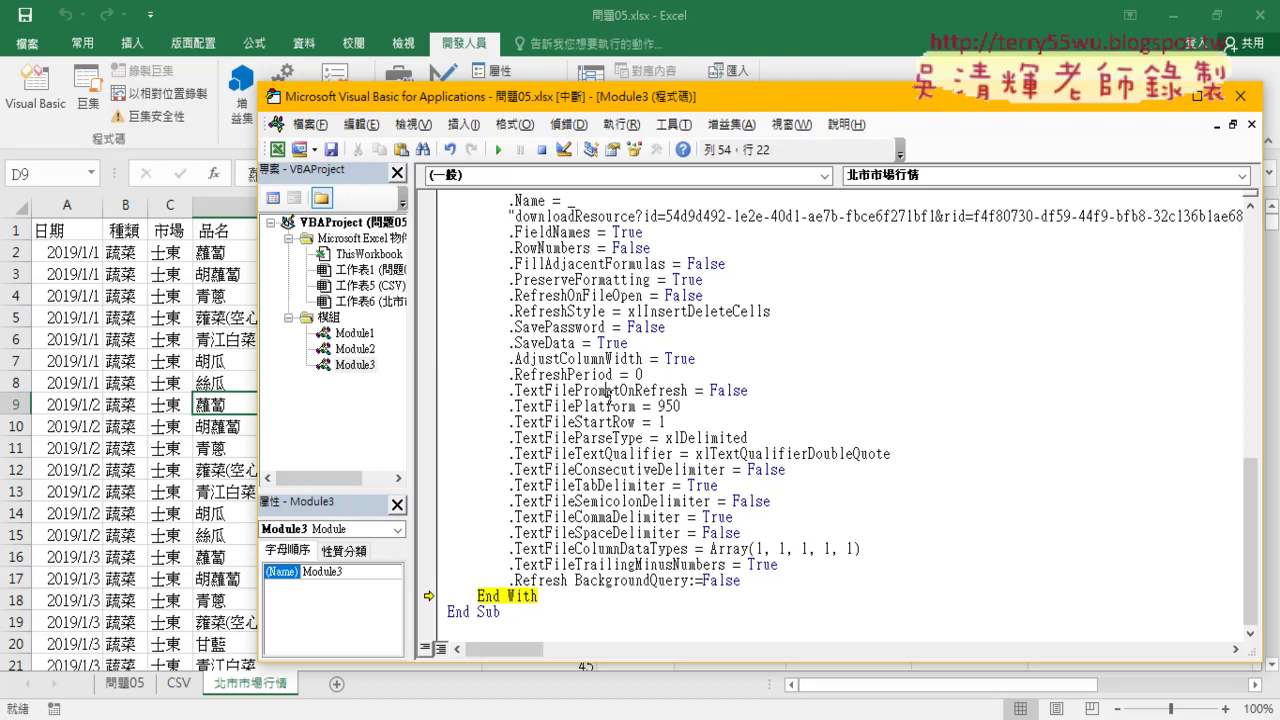
scroll(609, 393, up, 1)
scroll(609, 393, up, 1)
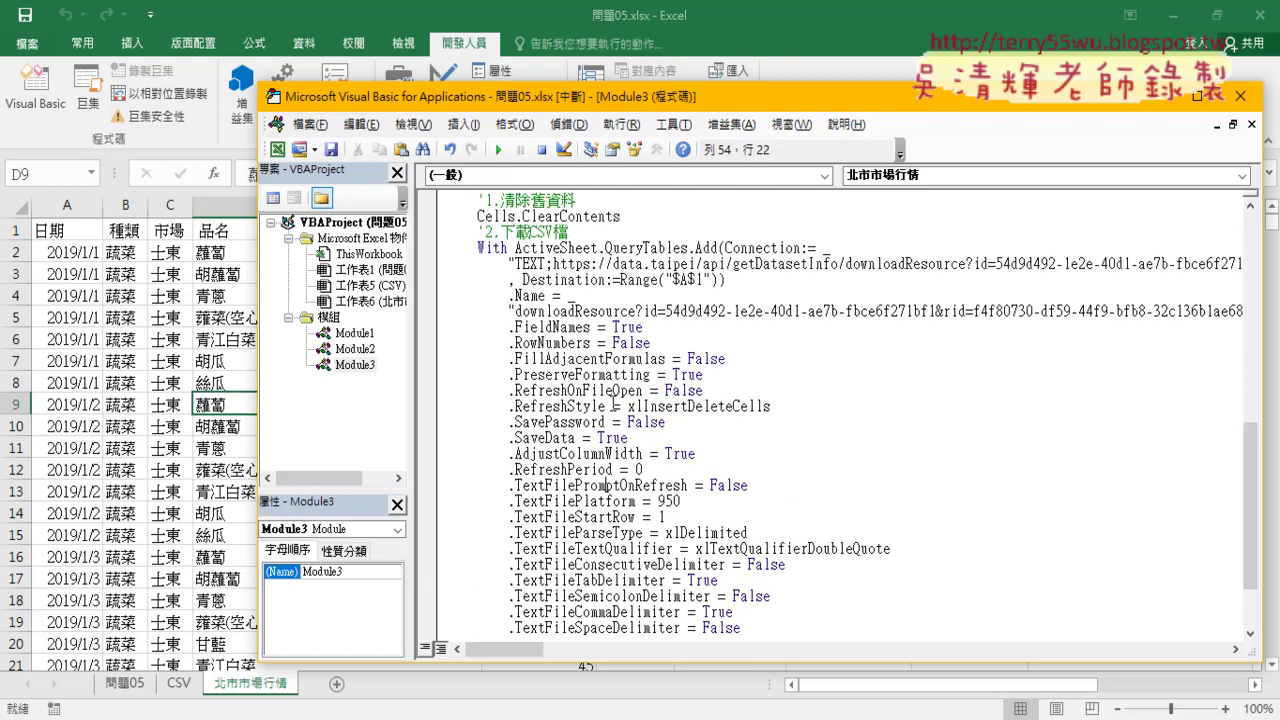
mouse_move(639, 272)
drag(553, 263, 988, 264)
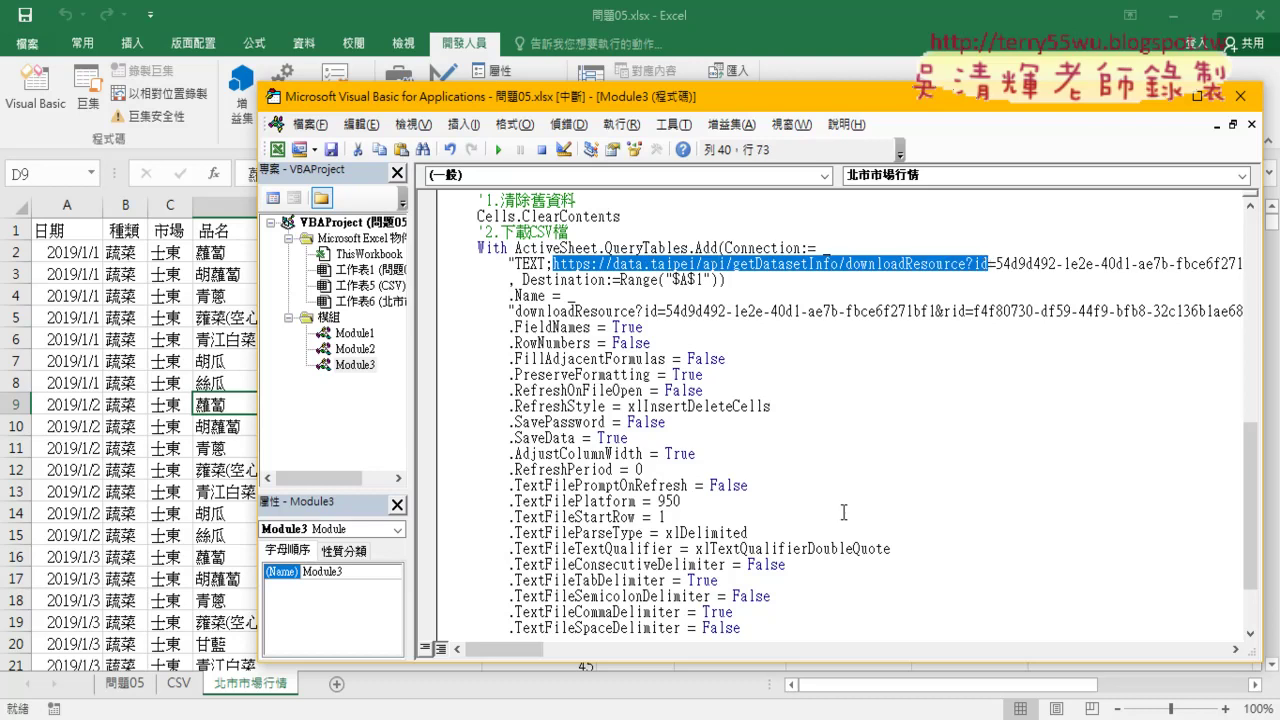
scroll(846, 510, down, 1)
click(682, 453)
drag(686, 453, 657, 453)
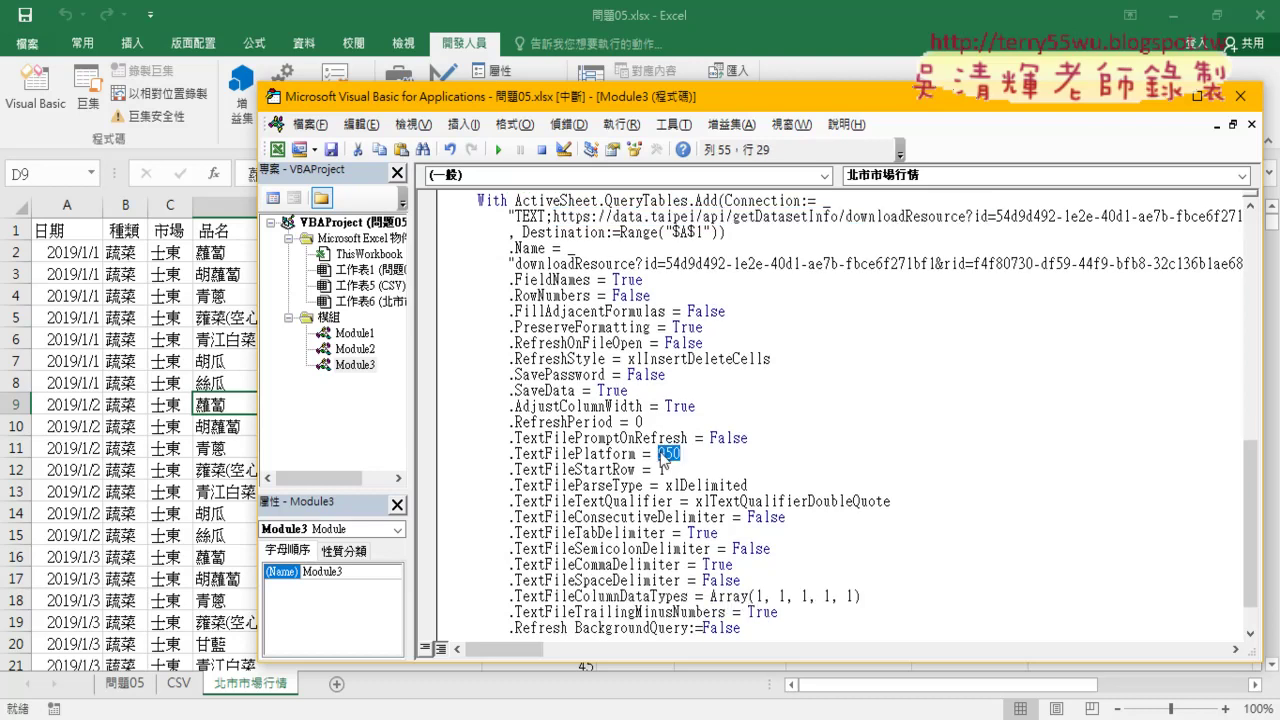
mouse_move(661, 456)
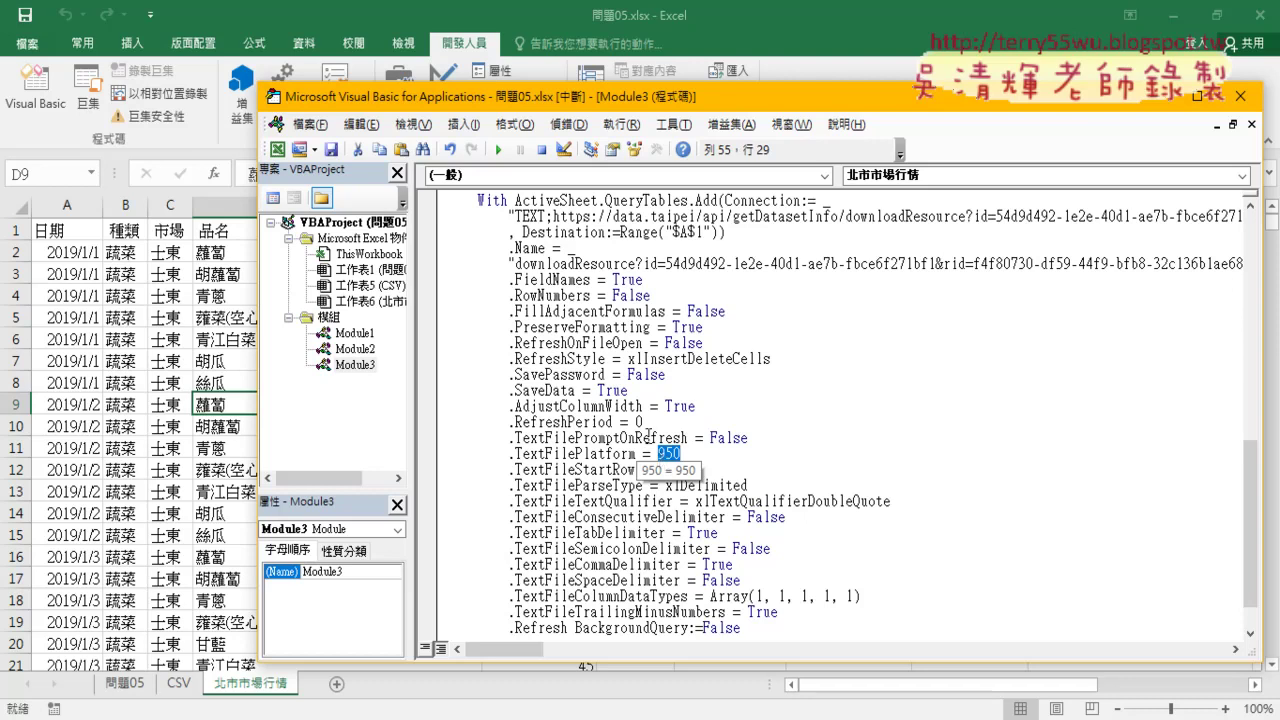
double_click(358, 350)
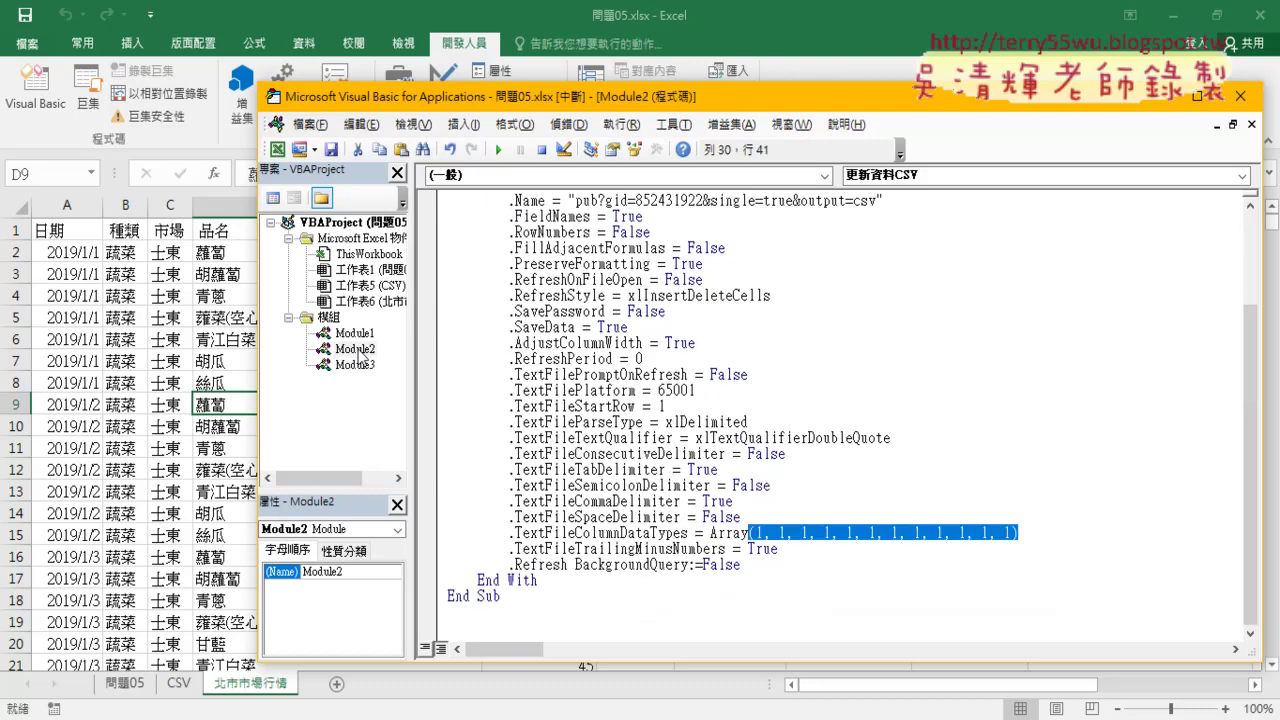
drag(692, 390, 658, 391)
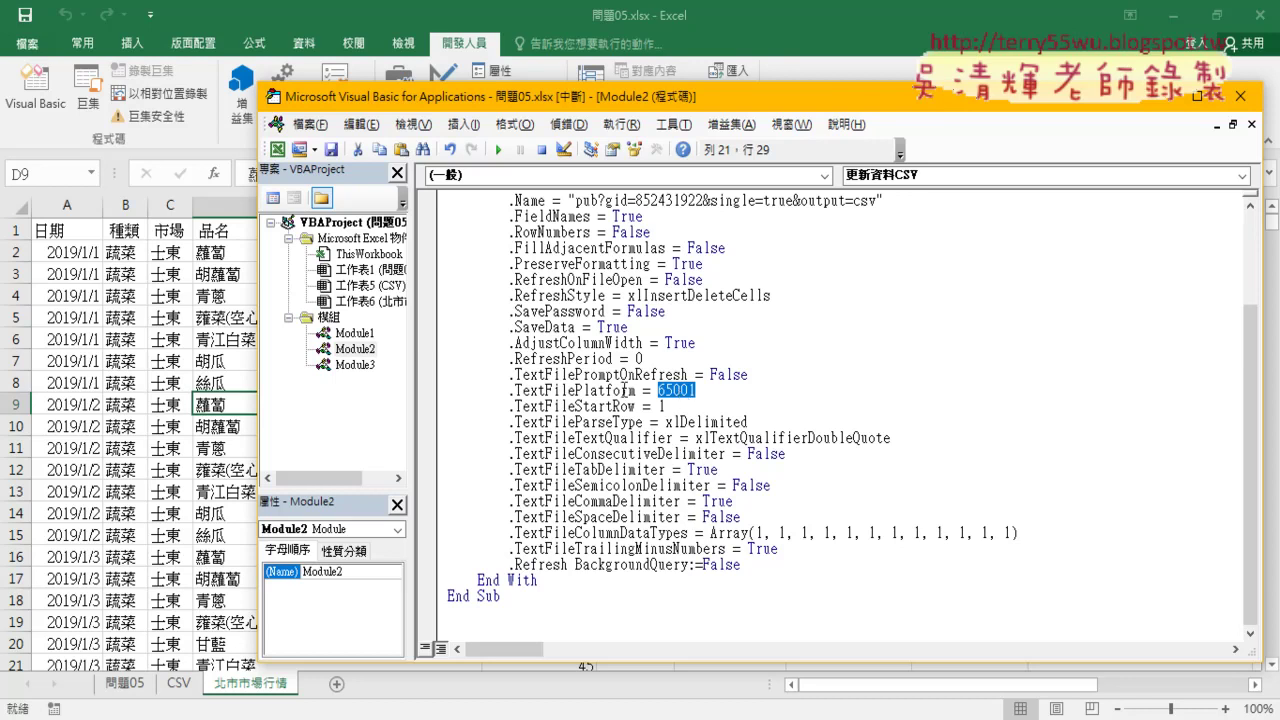
double_click(355, 366)
scroll(586, 500, down, 1)
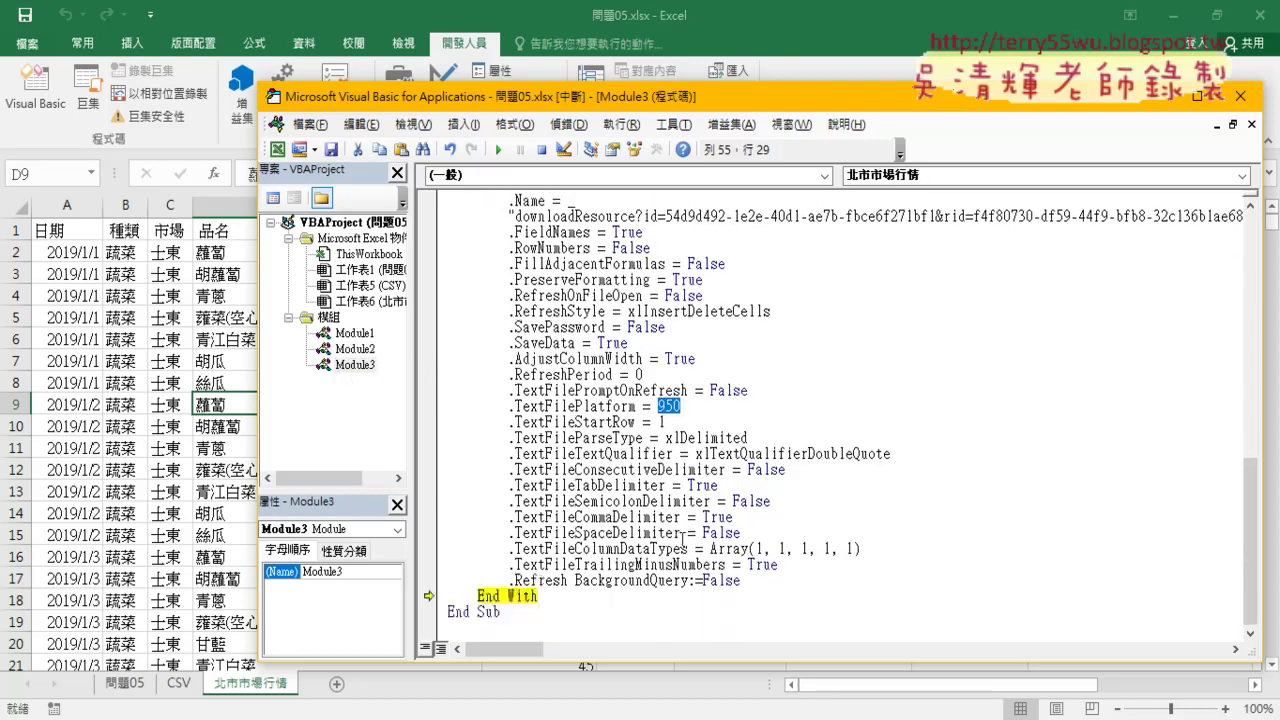
drag(861, 548, 711, 550)
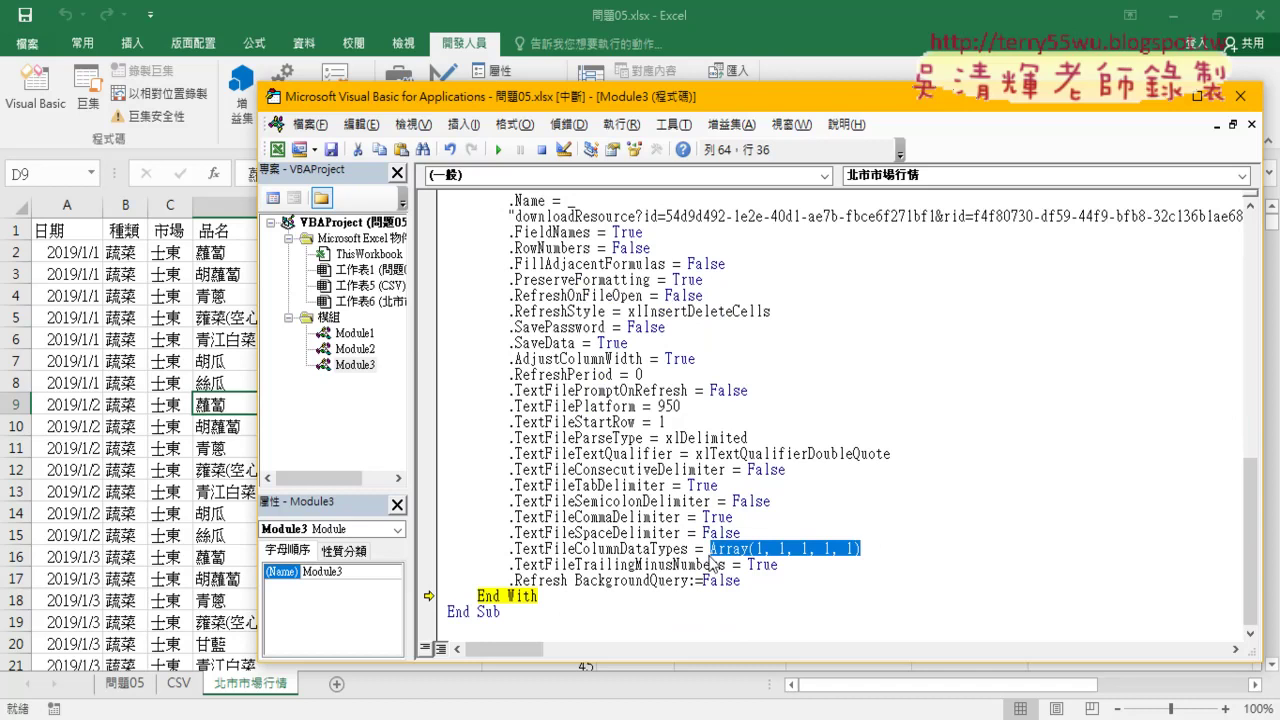